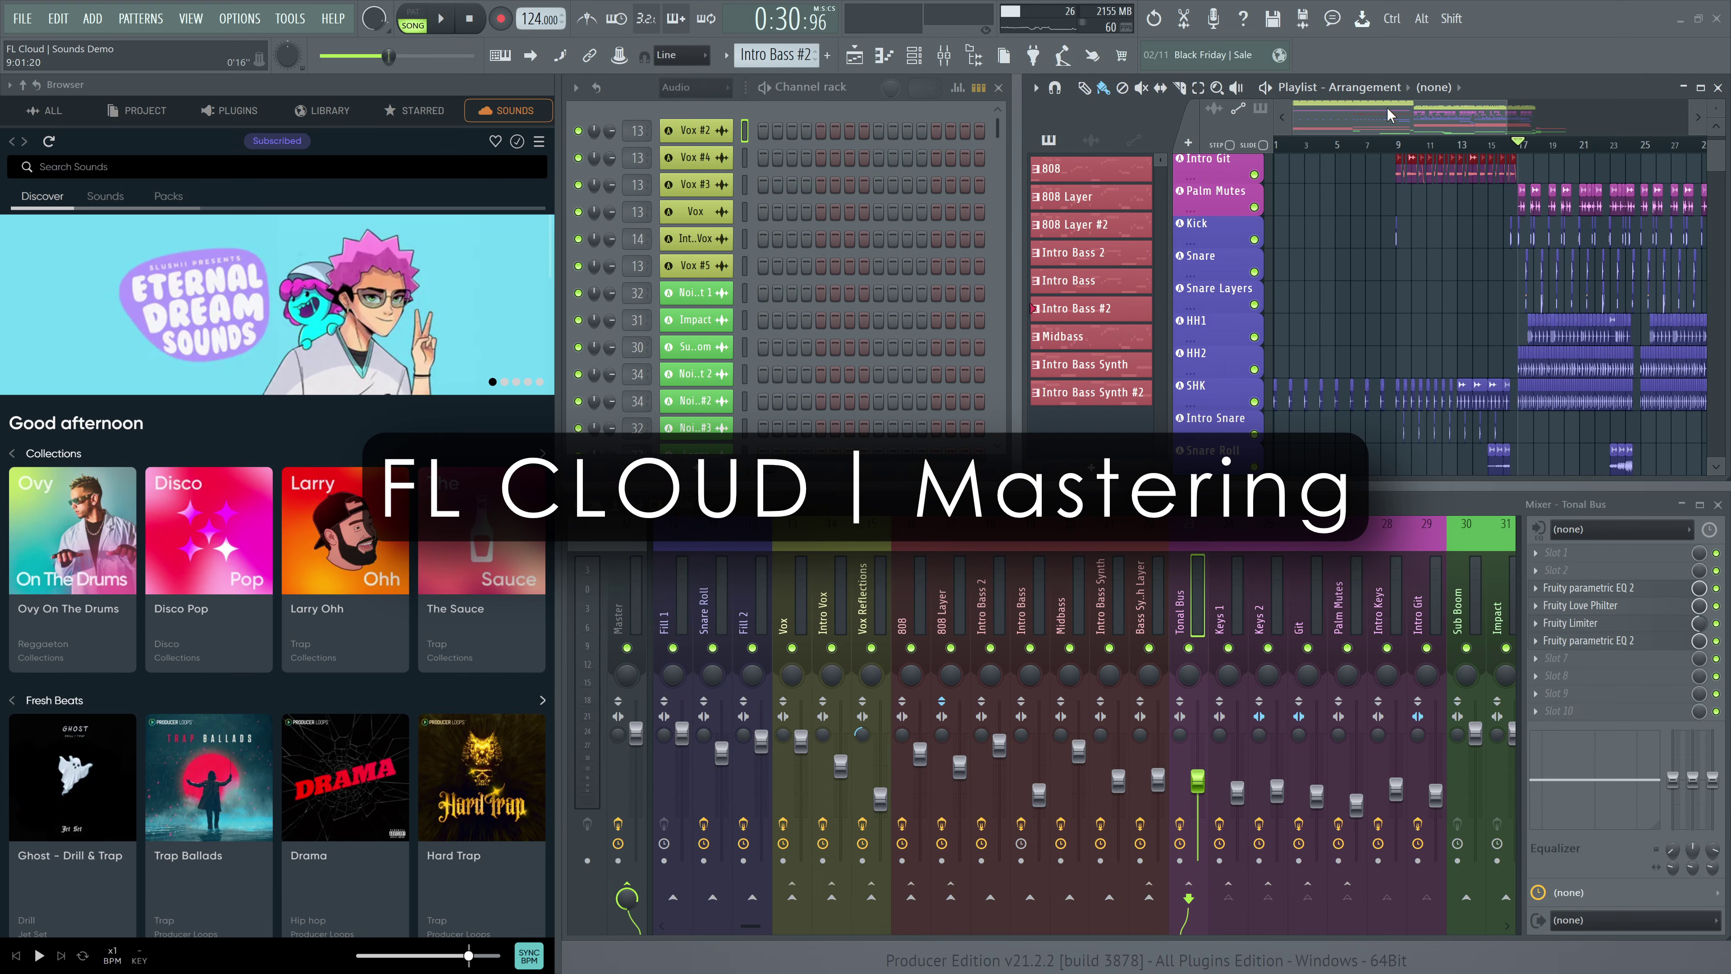
Step: Play the song briefly, then stop playback
{"action": "key", "text": "space"}
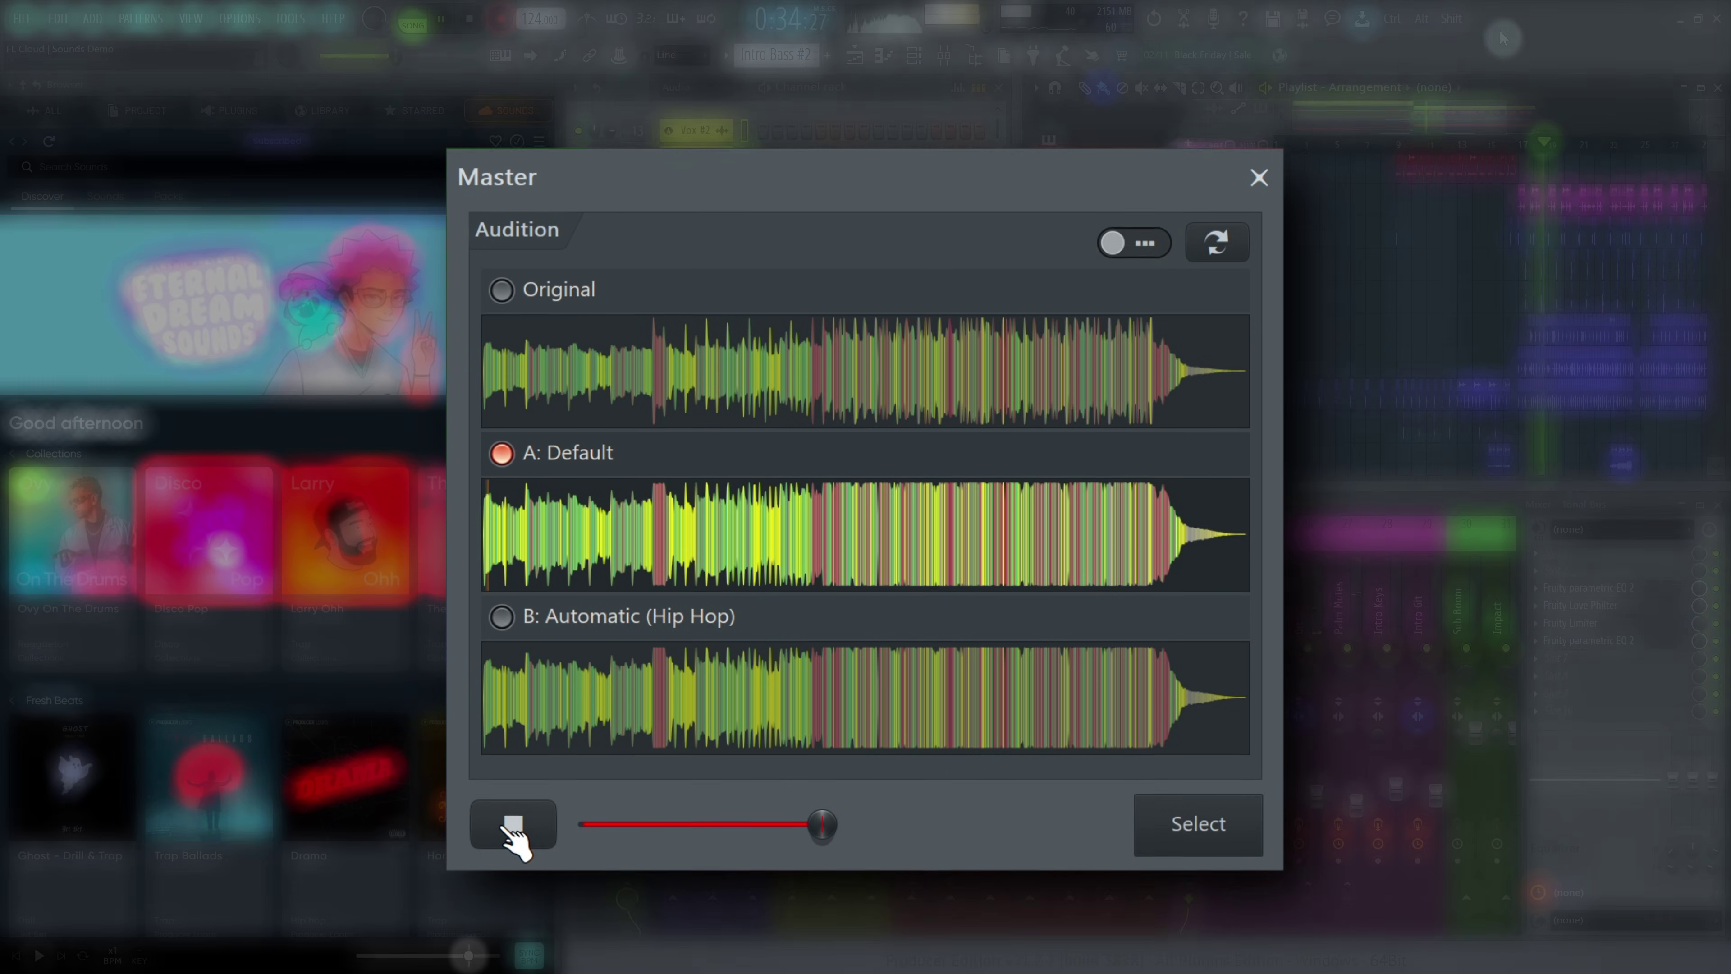
{"action": "left_click", "coordinate": [513, 793]}
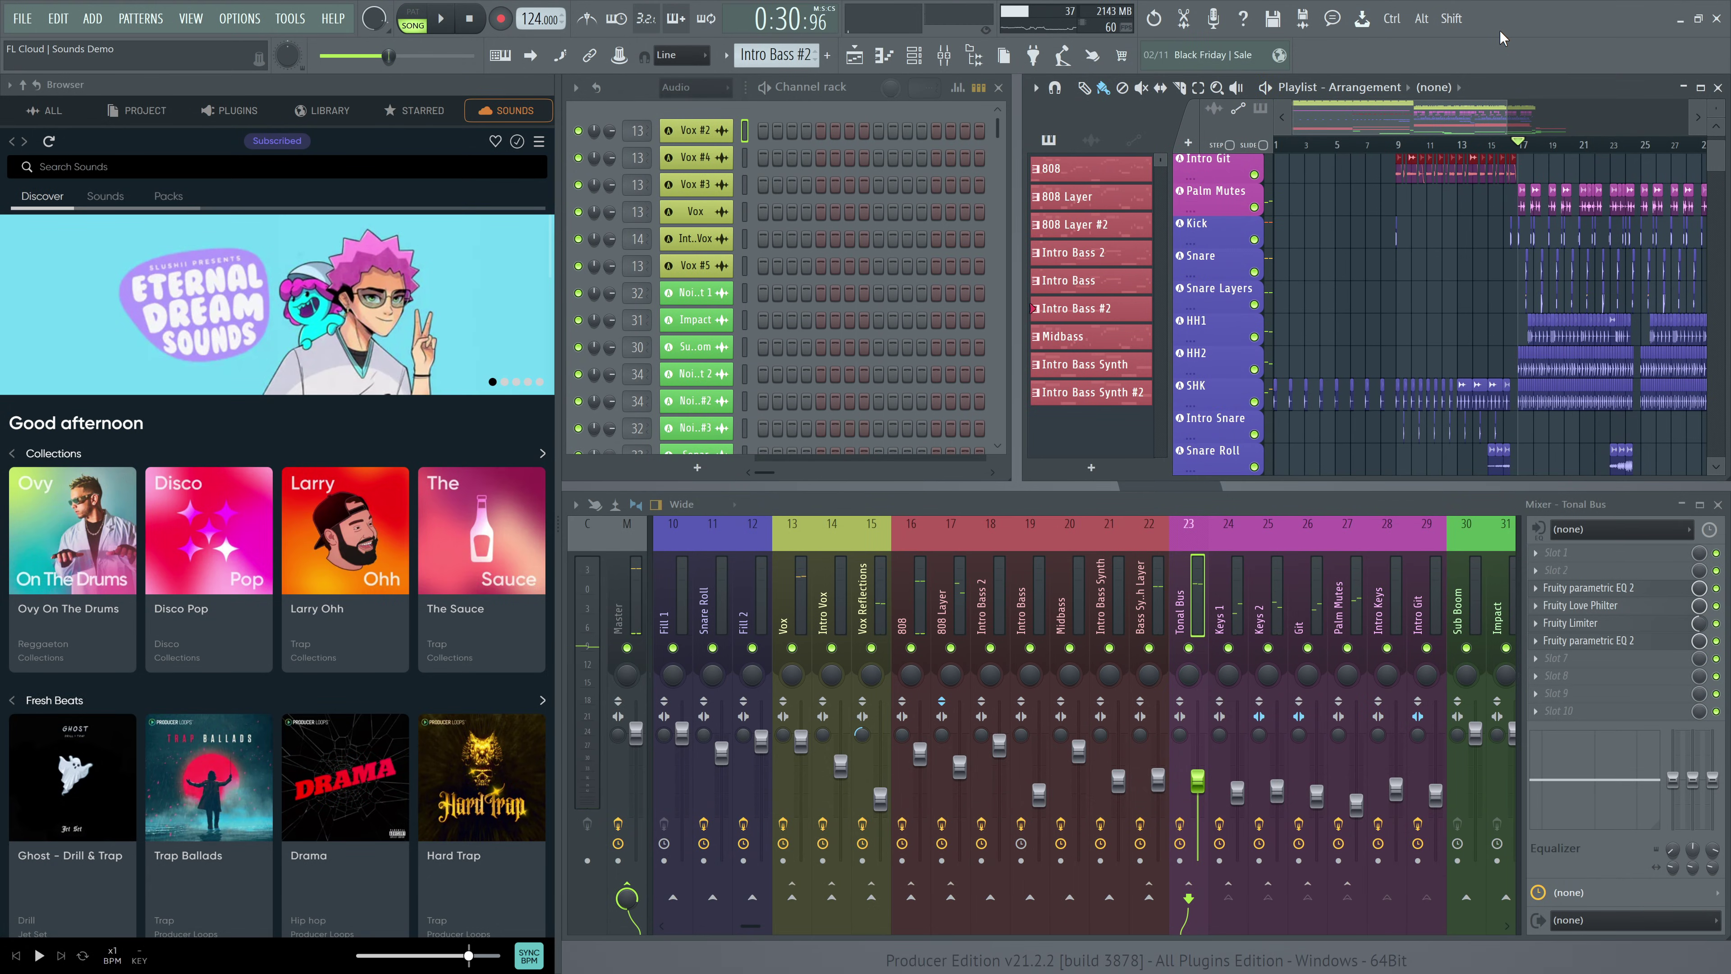
Step: Render the song to FL Cloud SOUNDS project main.wav in the Main Idea folder
{"action": "key", "text": "ctrl+r"}
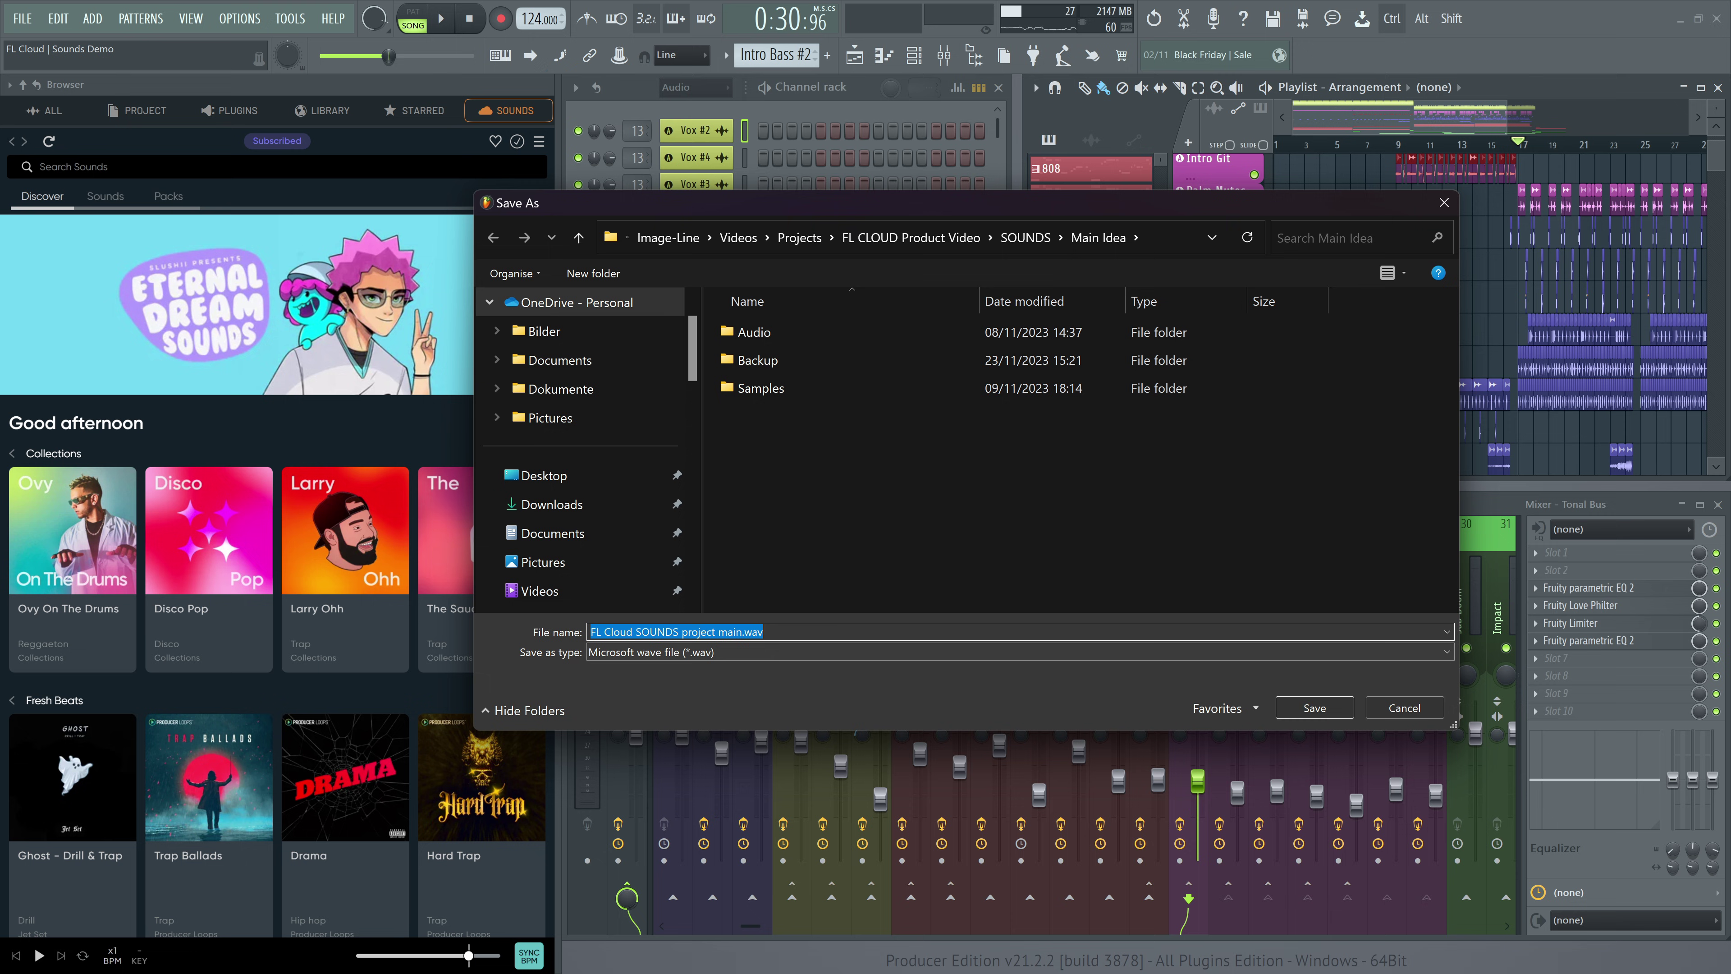
{"action": "left_click", "coordinate": [1315, 709]}
{"action": "left_click", "coordinate": [1024, 741]}
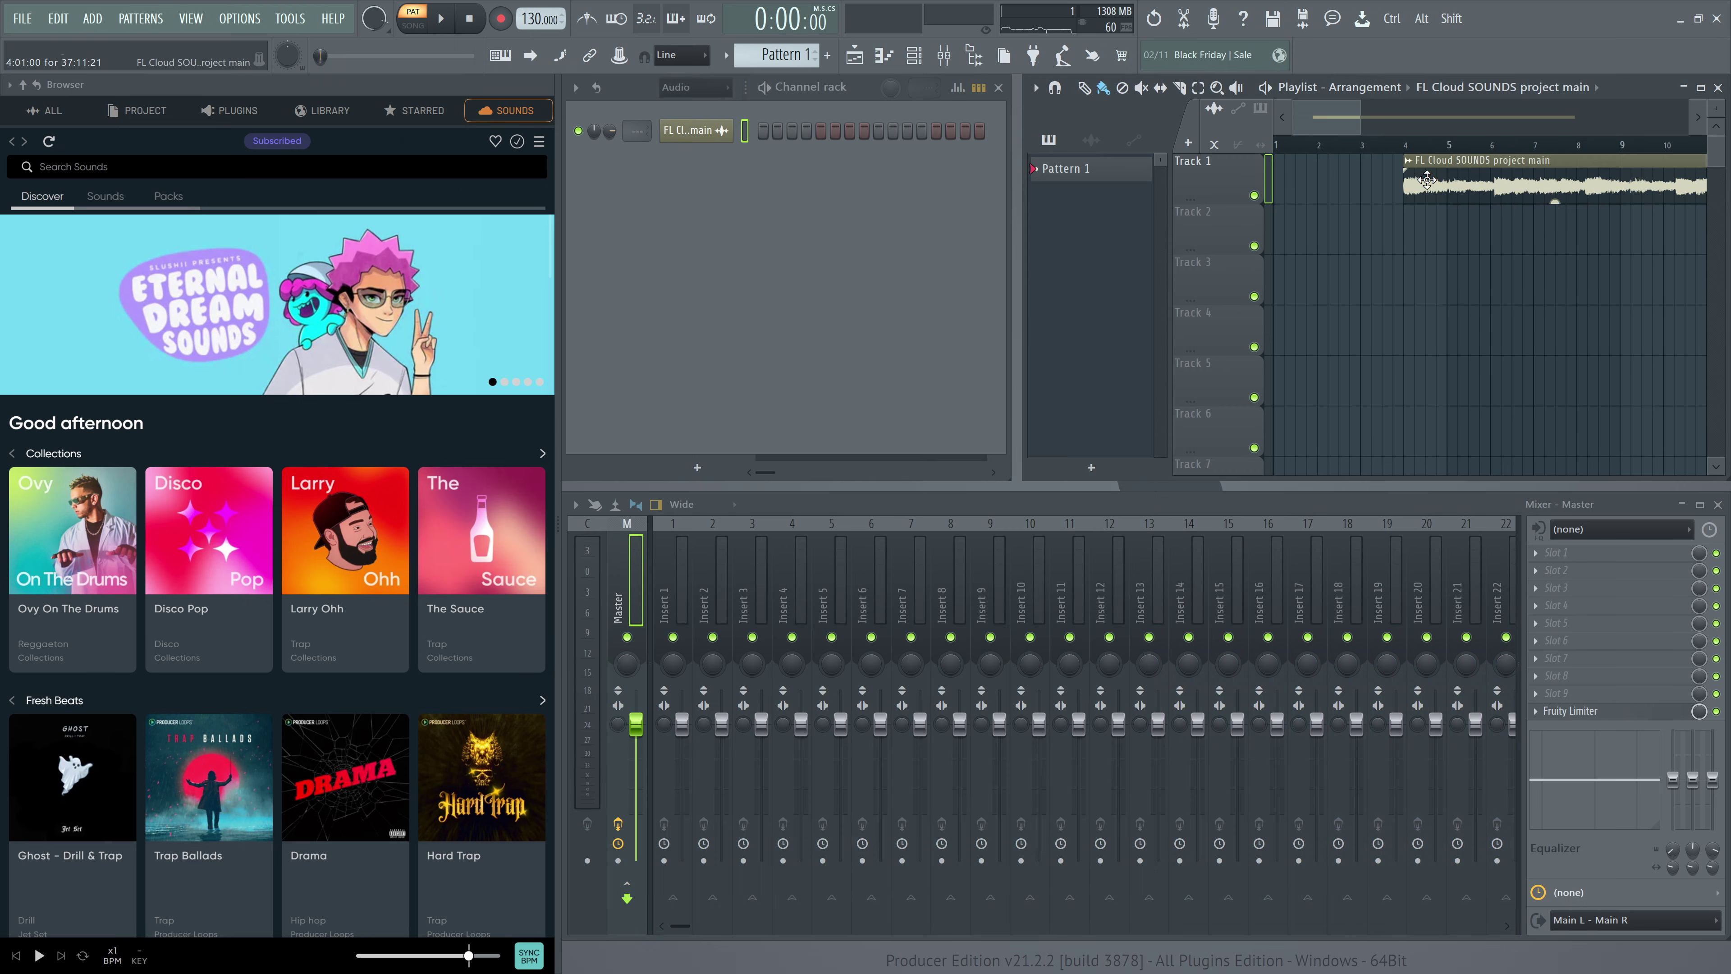
Step: Move the rendered audio clip to bar 1 and load a mastering chain onto mixer insert 1
{"action": "left_click_drag", "start_coordinate": [1427, 180], "coordinate": [1295, 180]}
{"action": "right_click", "coordinate": [695, 495]}
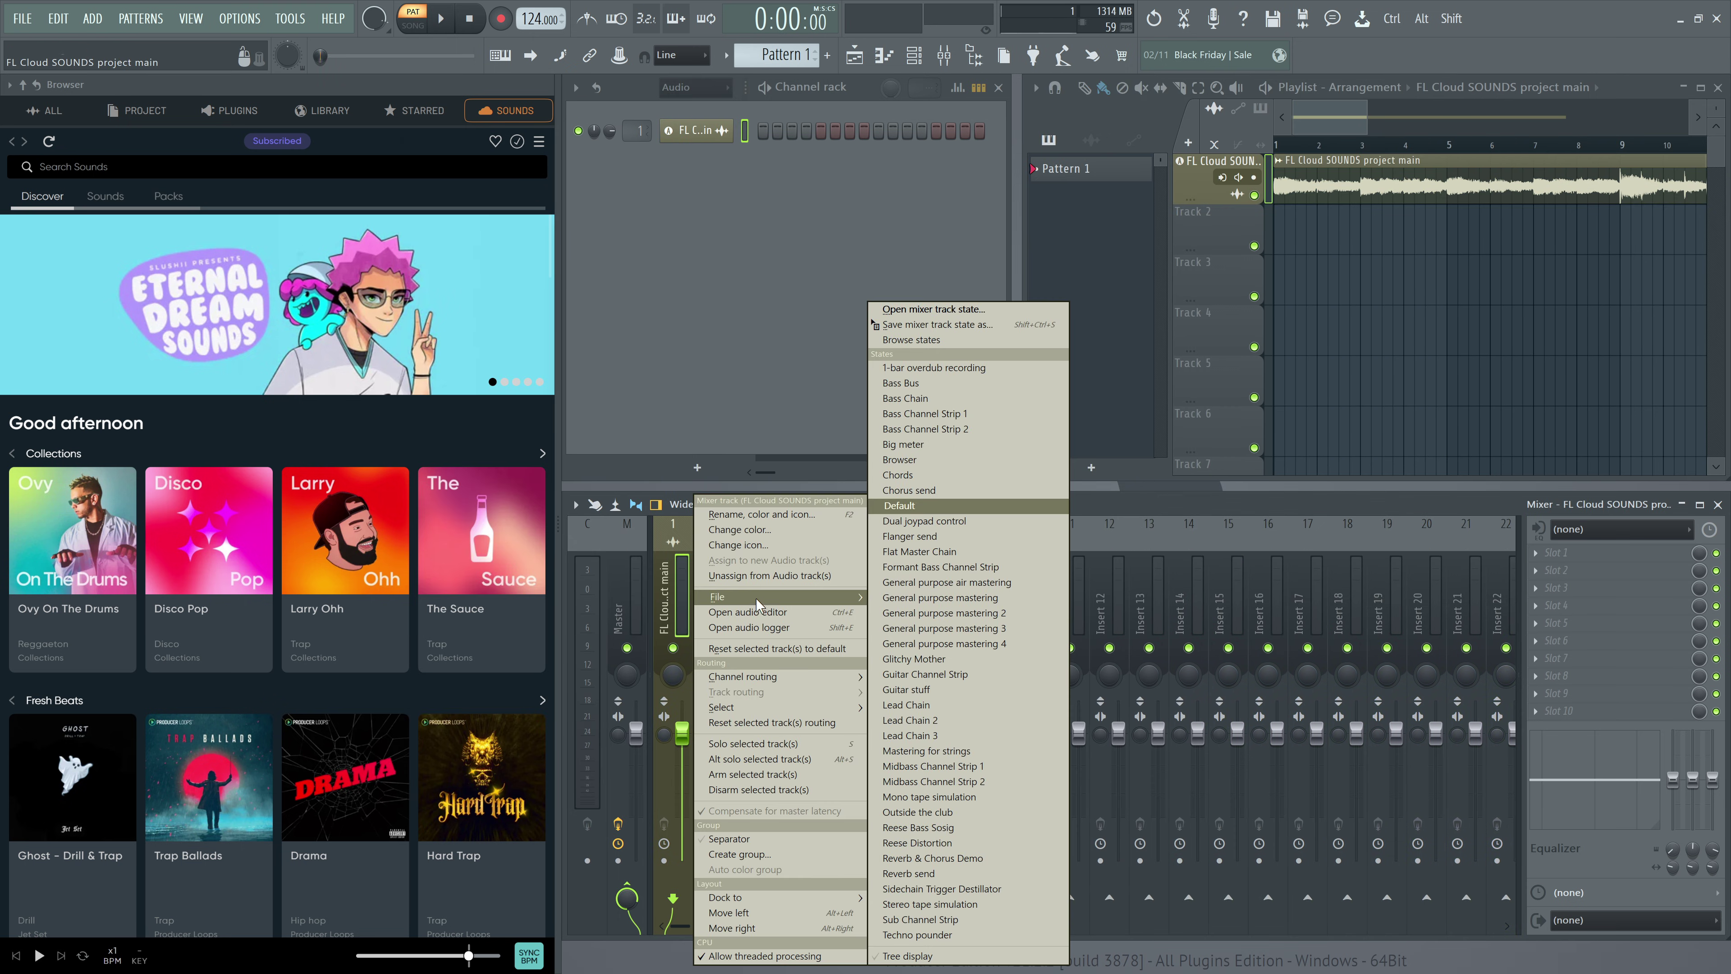
{"action": "left_click", "coordinate": [924, 559]}
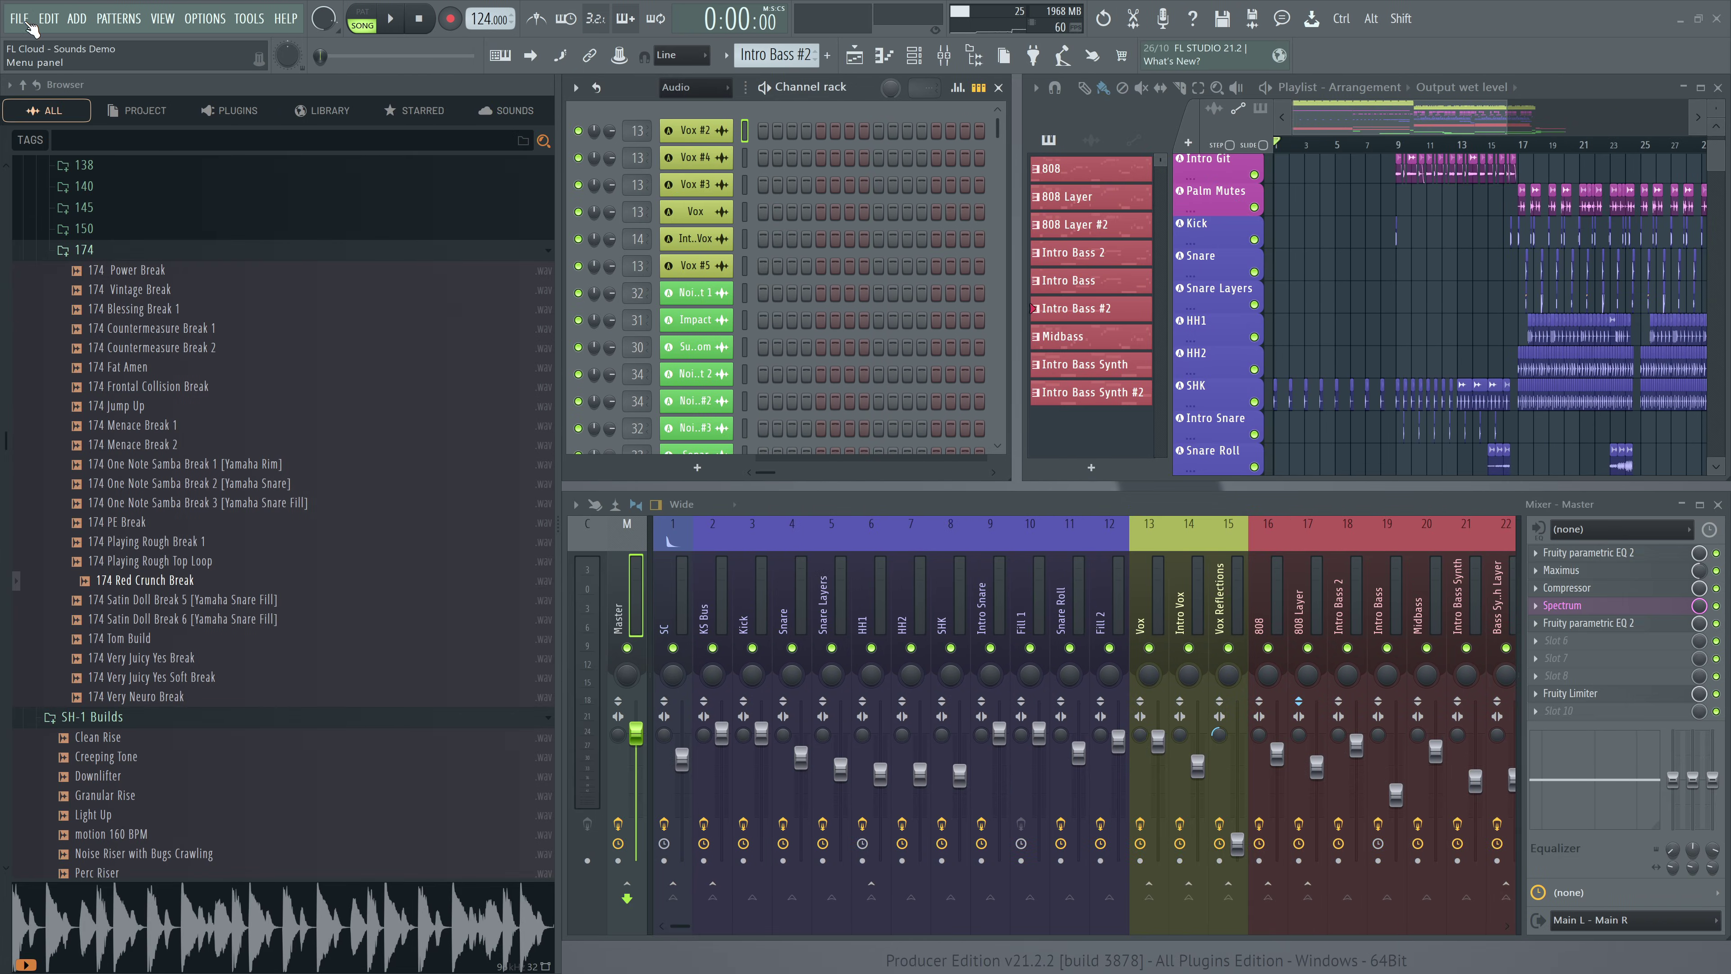
Step: Open the FL Cloud Master export from the File menu, with output named FL Cloud - Sounds Demo (mastered)
{"action": "left_click", "coordinate": [20, 19]}
{"action": "mouse_move", "coordinate": [91, 195]}
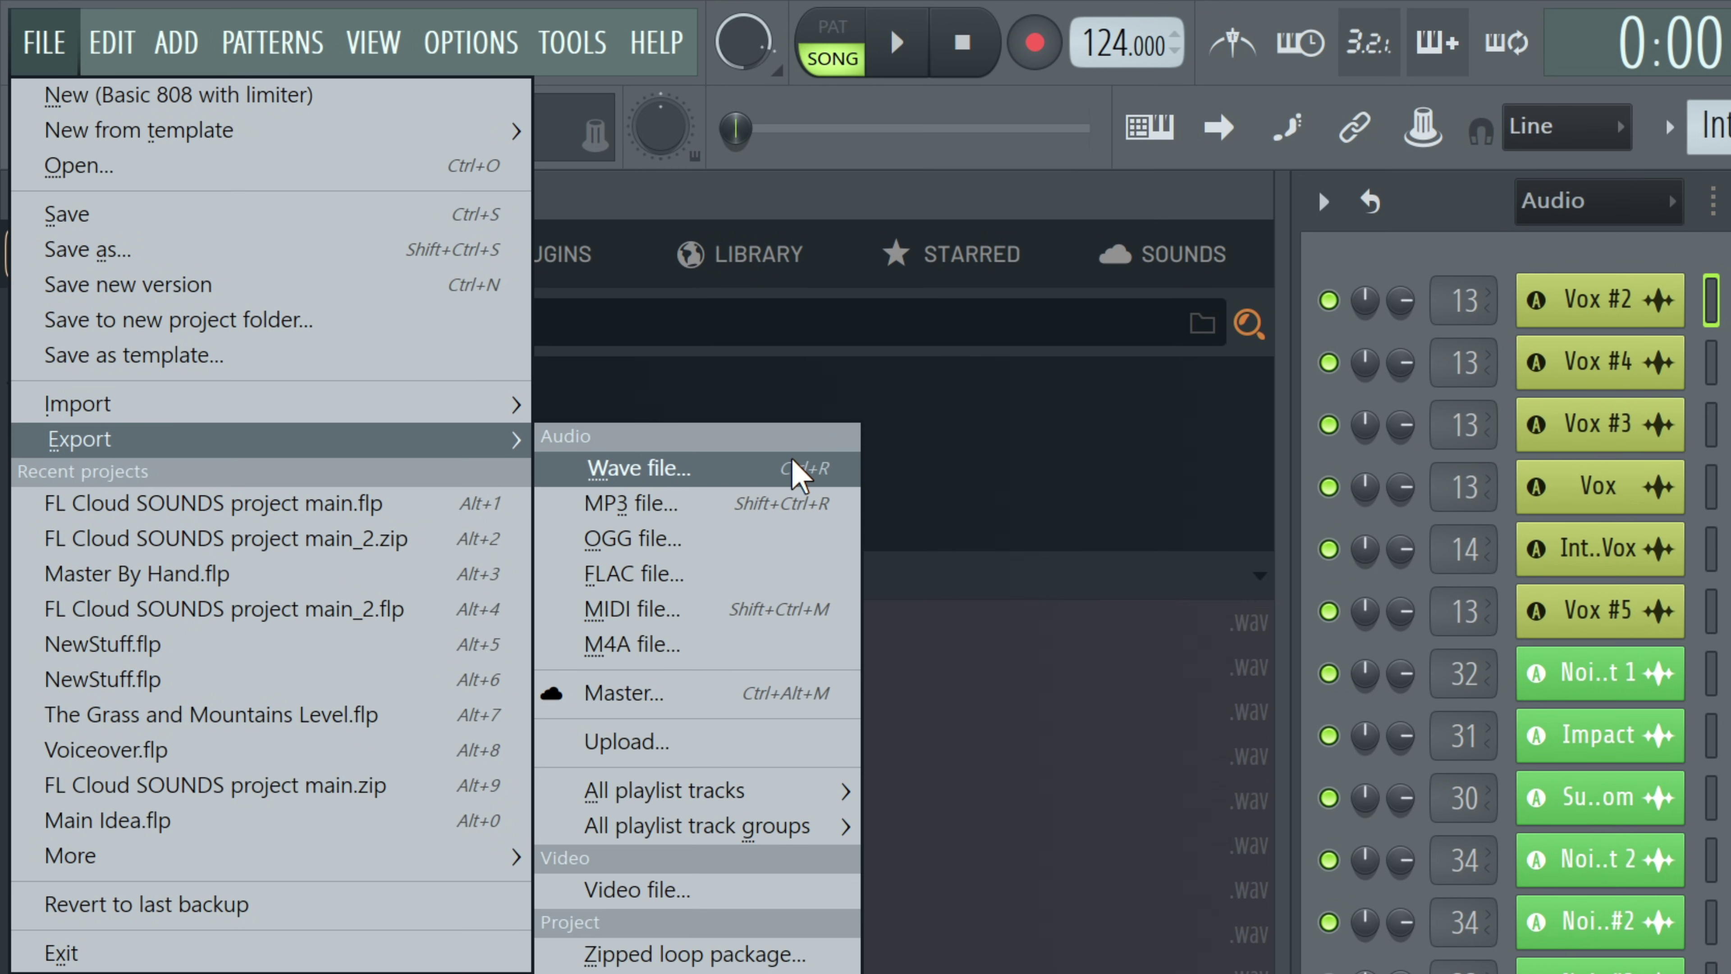
{"action": "left_click", "coordinate": [748, 691]}
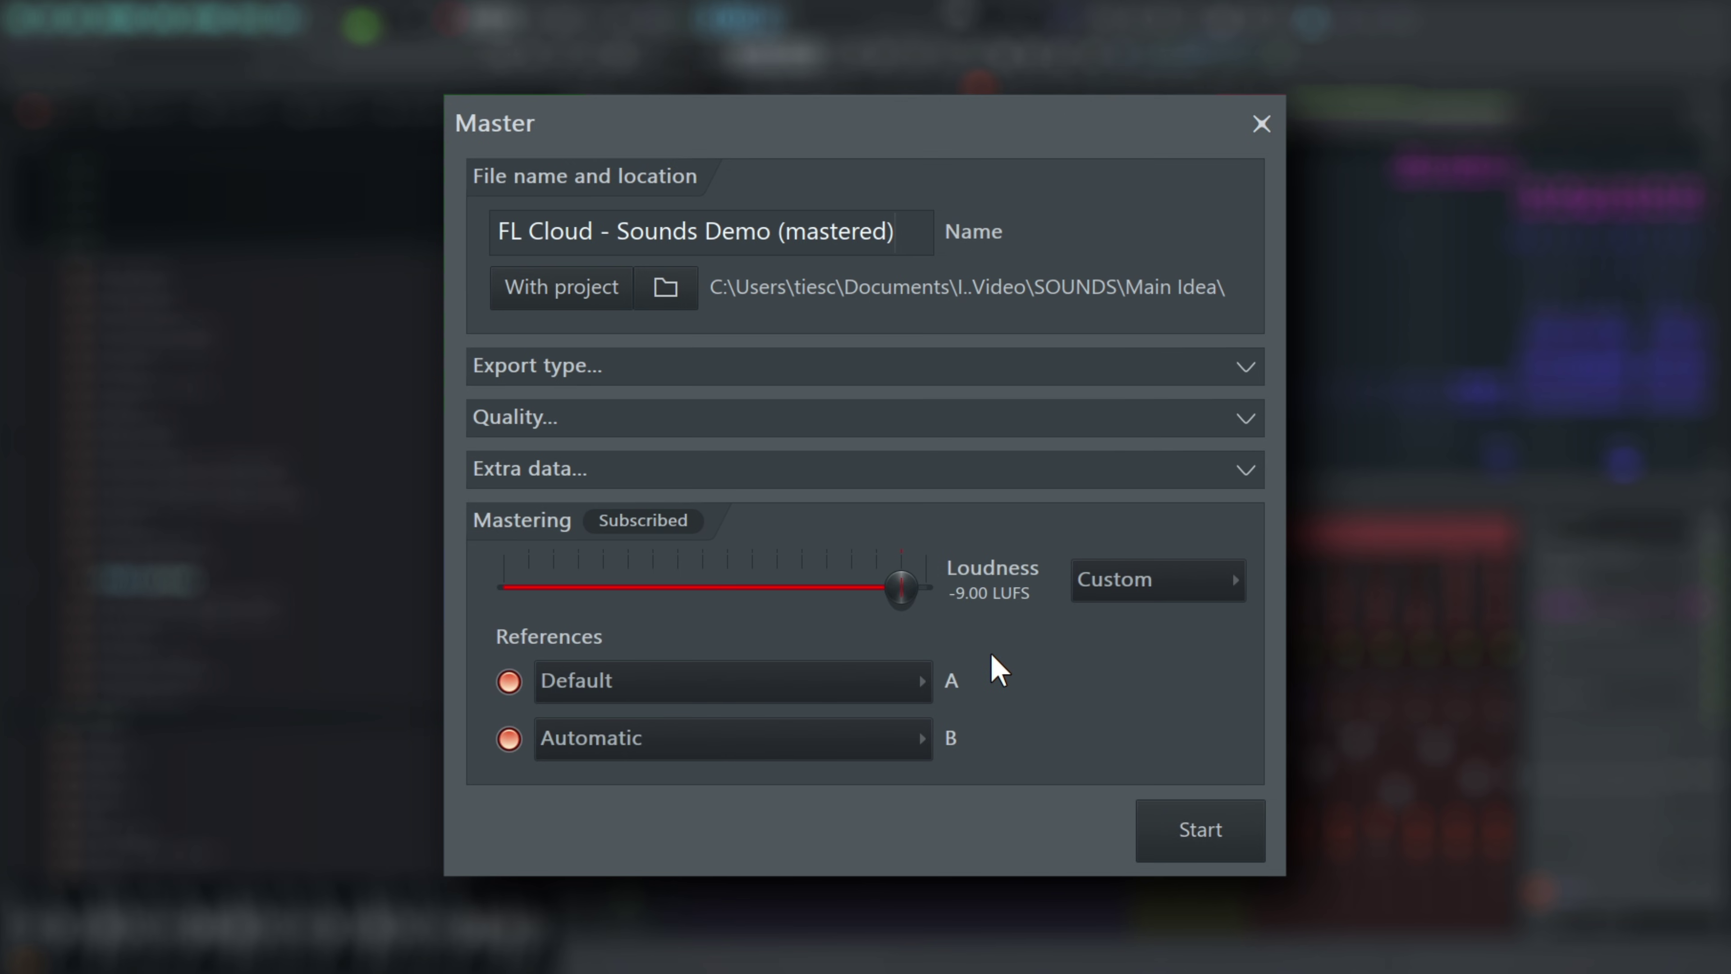
Step: Show the Export type settings (Song mode, Cut remainder tail) and briefly inspect the Quality and Extra data options
{"action": "left_click", "coordinate": [1050, 366]}
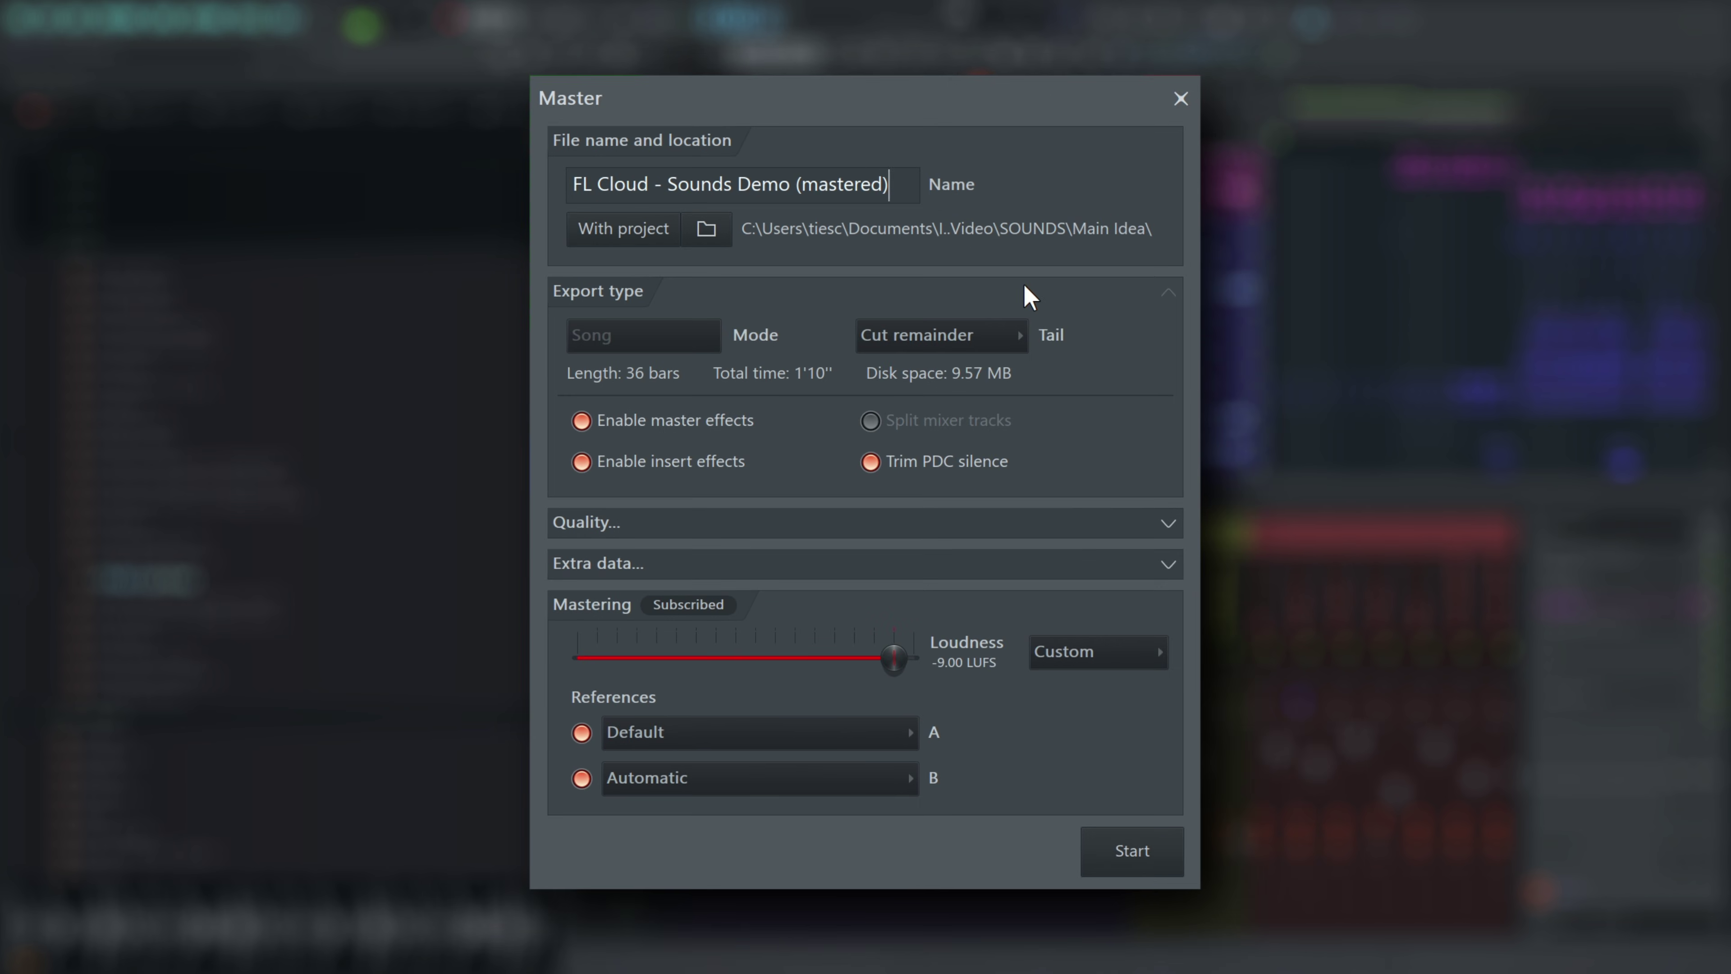
{"action": "left_click", "coordinate": [994, 522]}
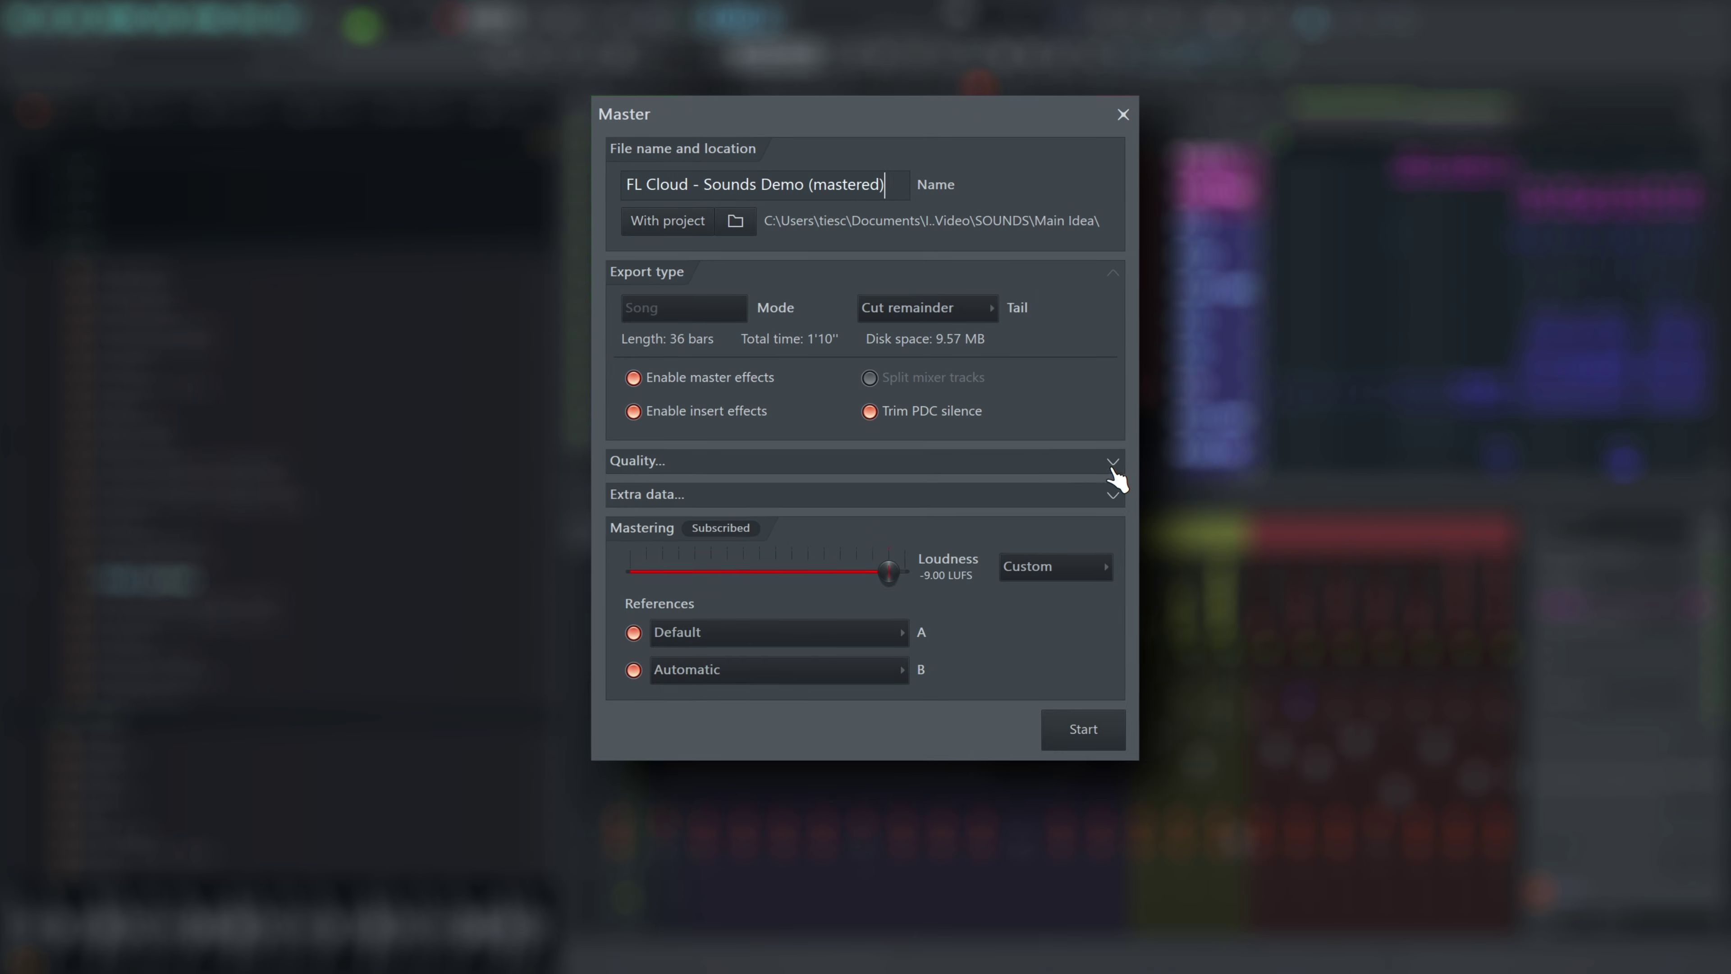
{"action": "left_click", "coordinate": [1121, 462]}
{"action": "left_click", "coordinate": [1119, 497]}
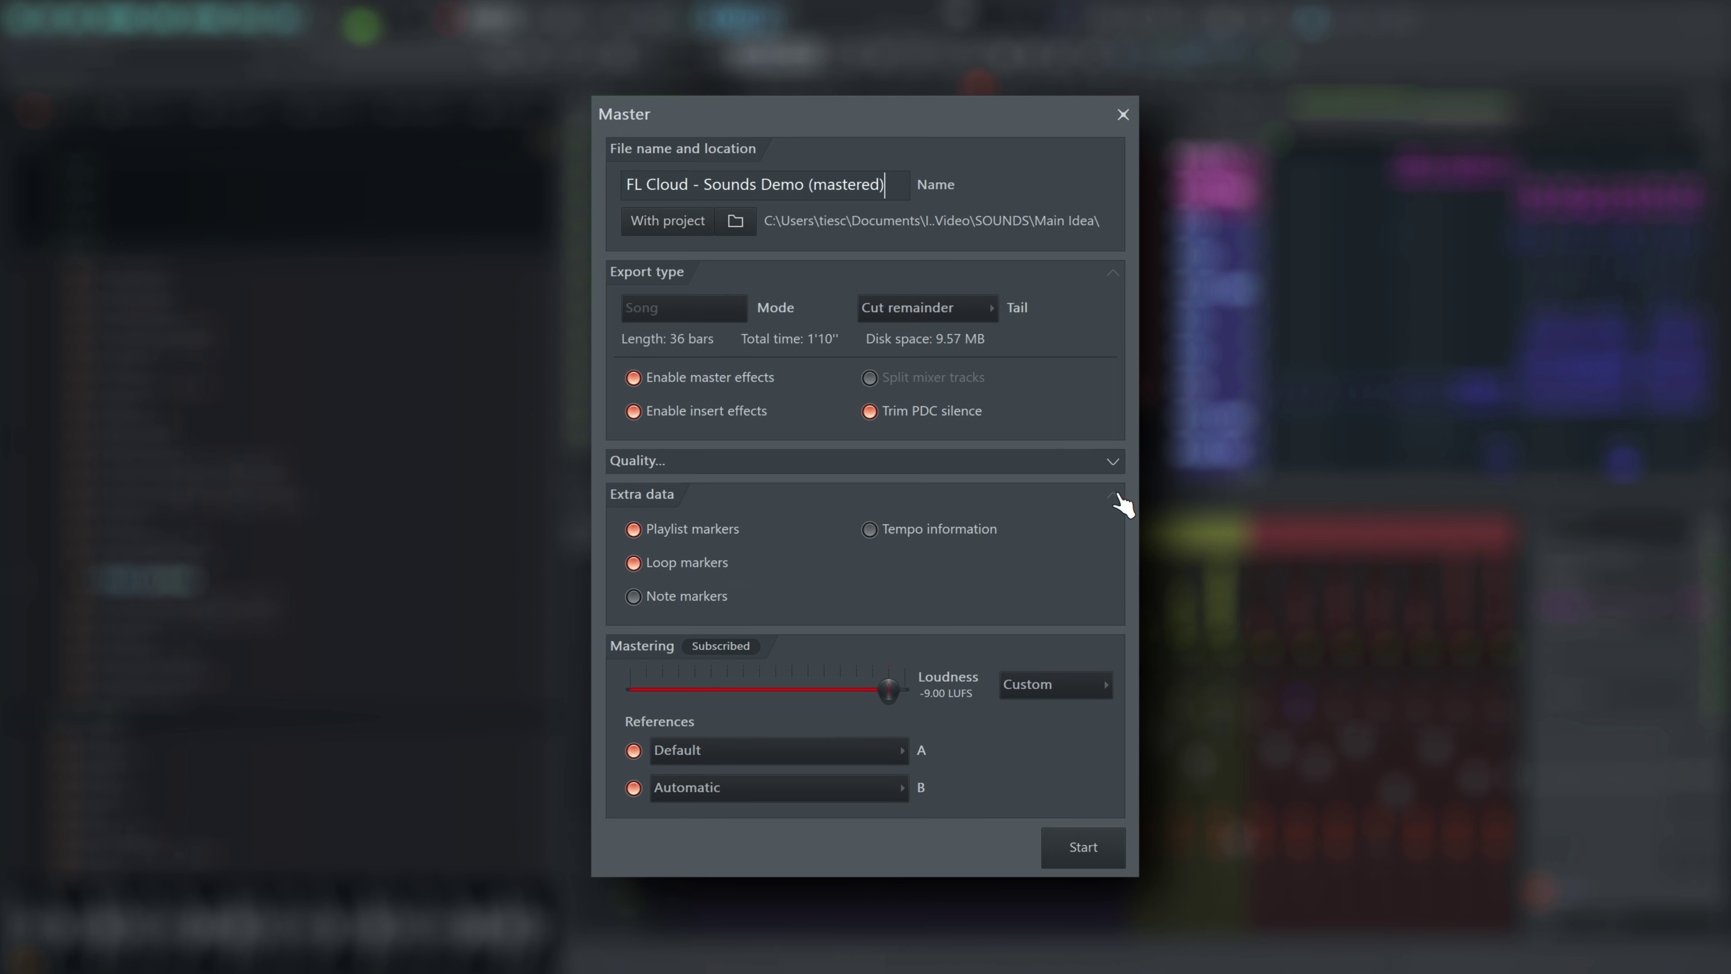
{"action": "left_click", "coordinate": [1116, 496]}
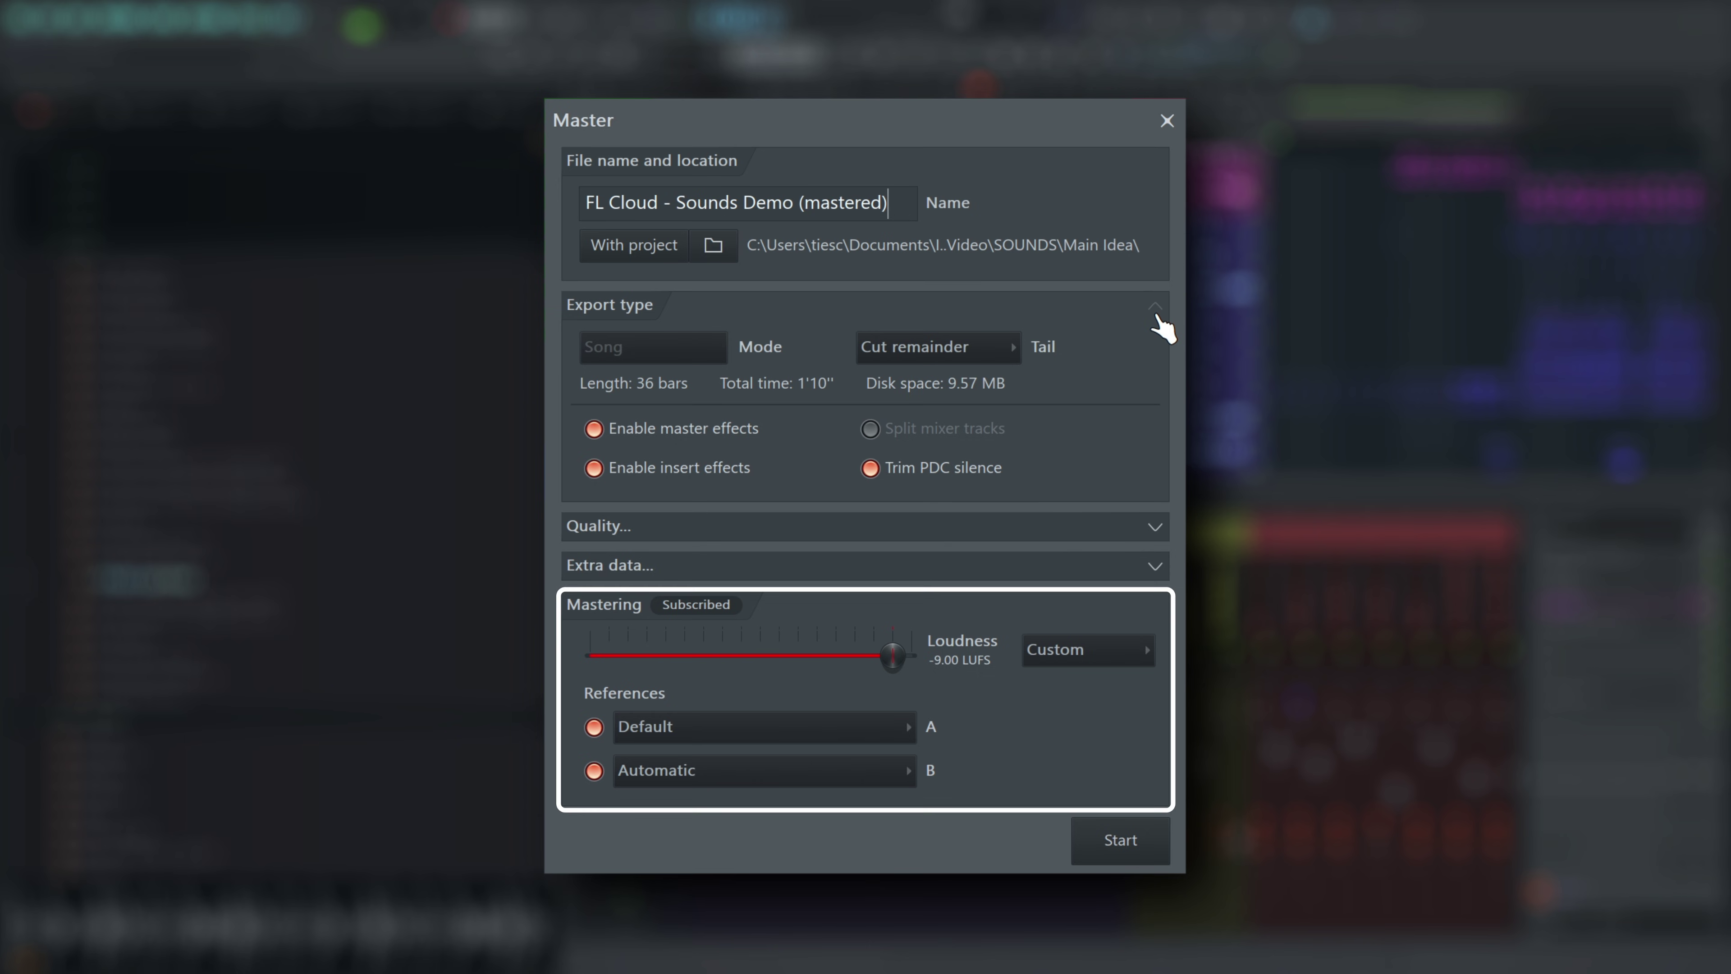
Step: Collapse Export type and try the Apple Music and Deezer loudness presets
{"action": "left_click", "coordinate": [1156, 308]}
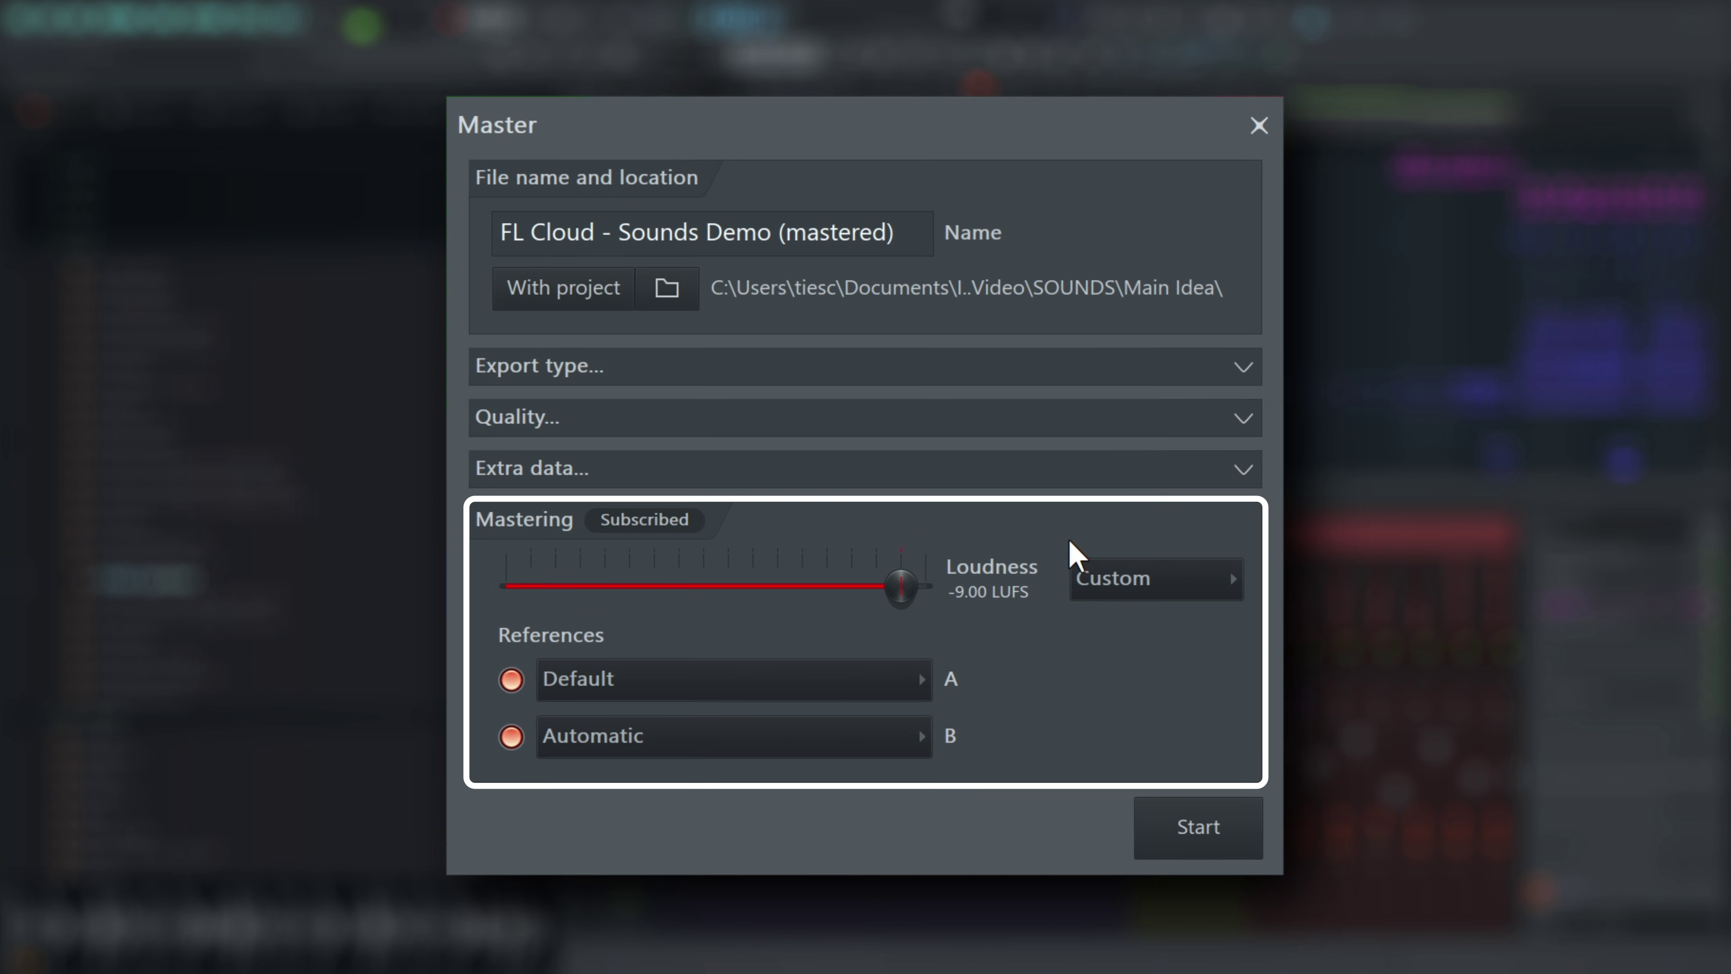
{"action": "left_click", "coordinate": [1167, 581]}
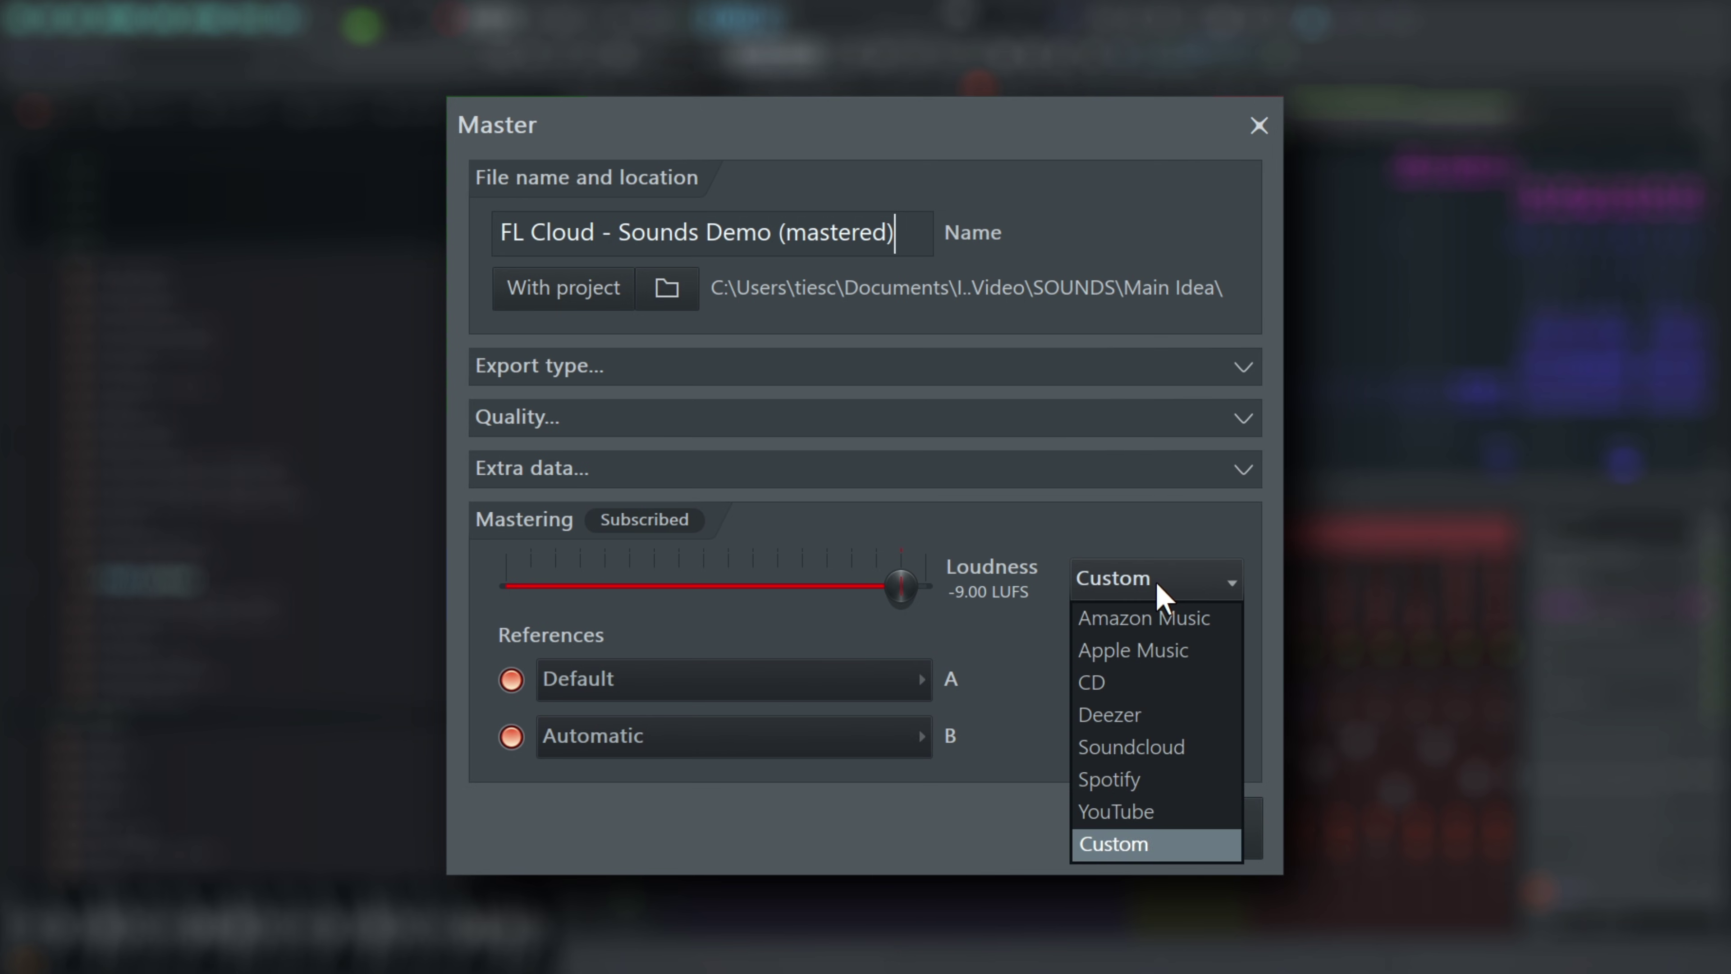
{"action": "left_click", "coordinate": [1169, 652]}
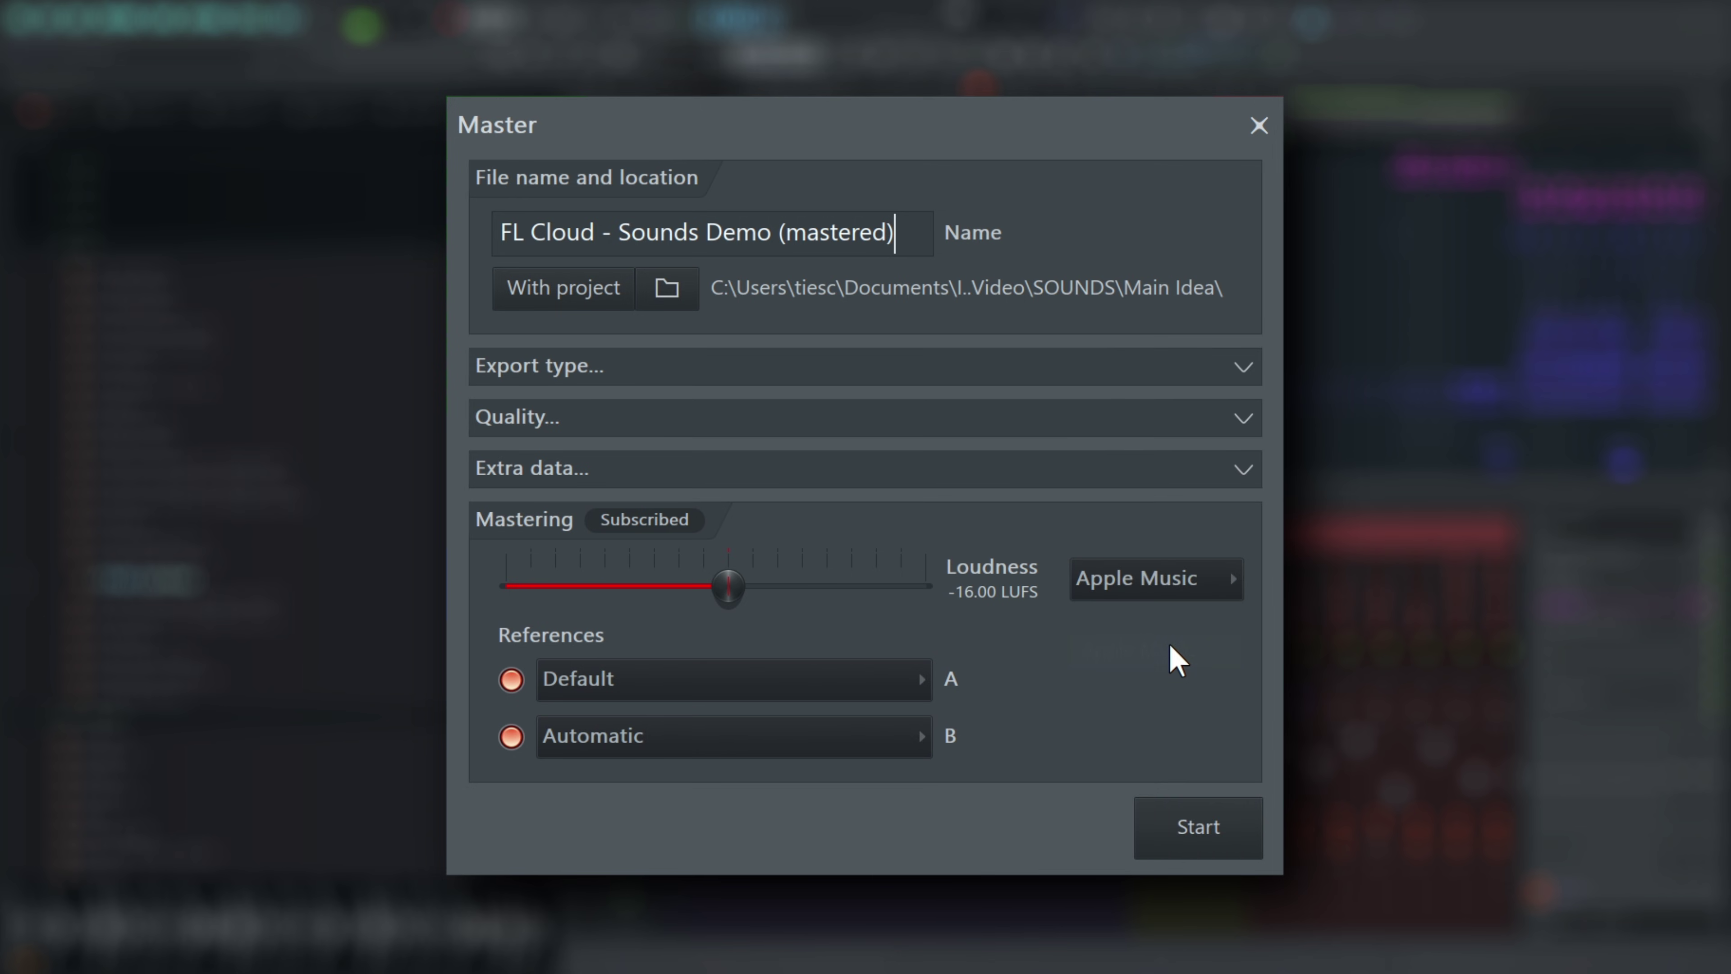
{"action": "left_click", "coordinate": [1196, 587]}
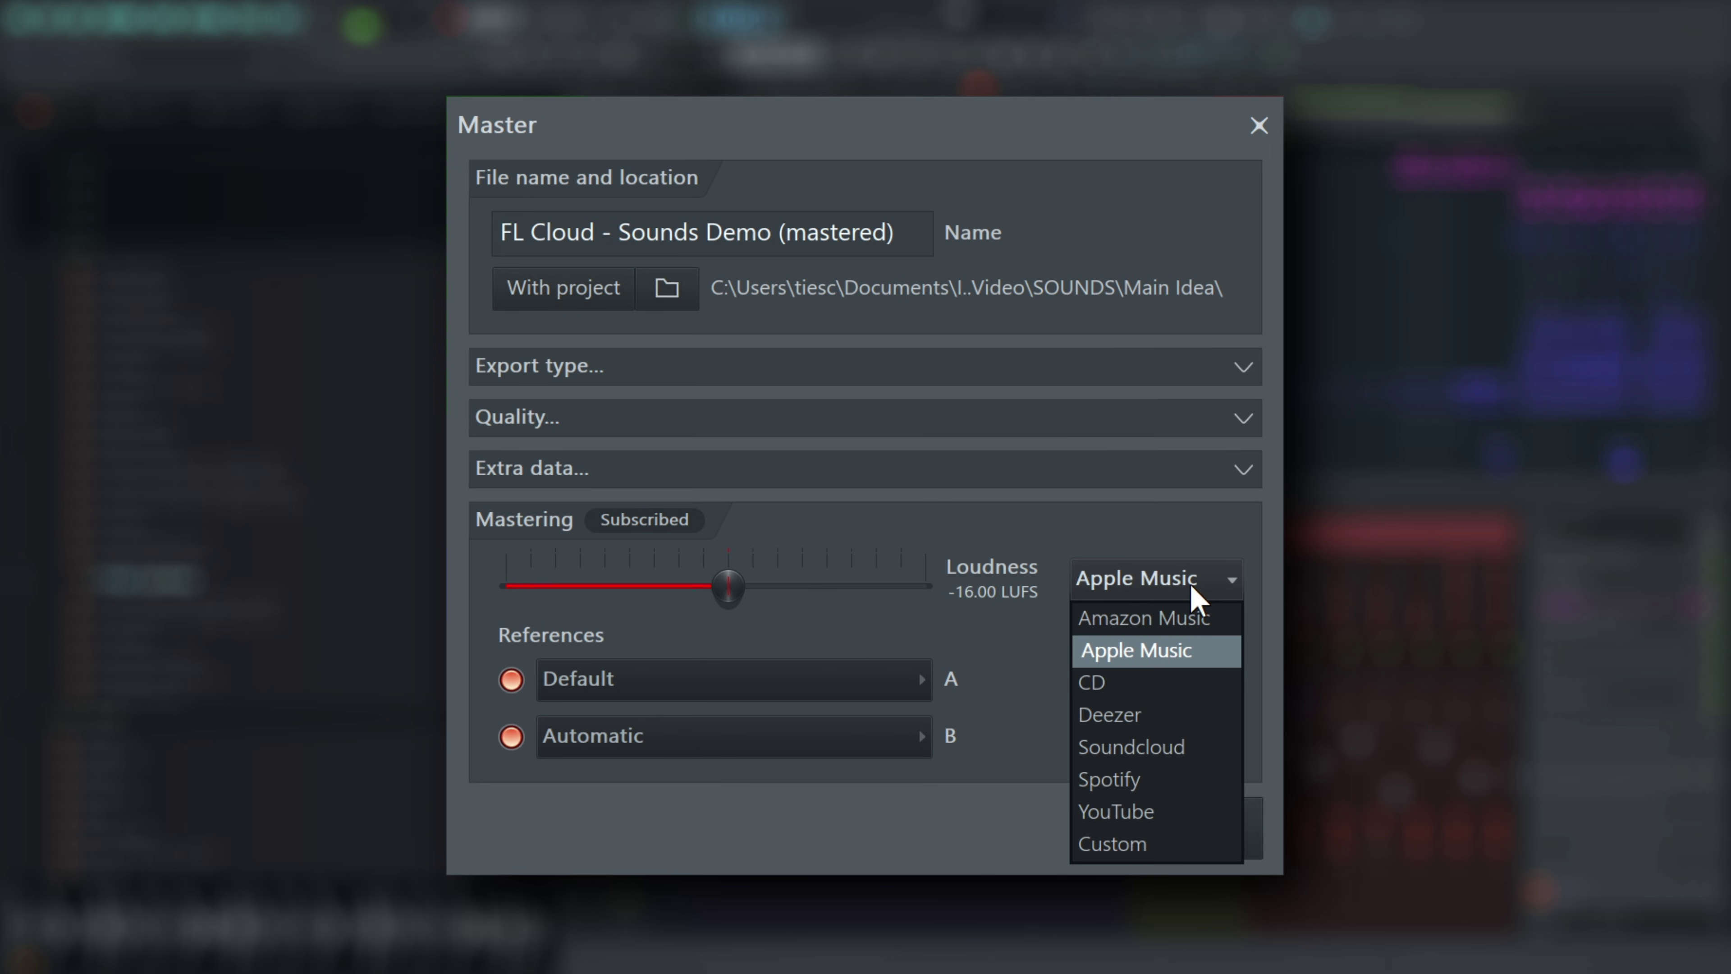
{"action": "left_click", "coordinate": [1182, 724]}
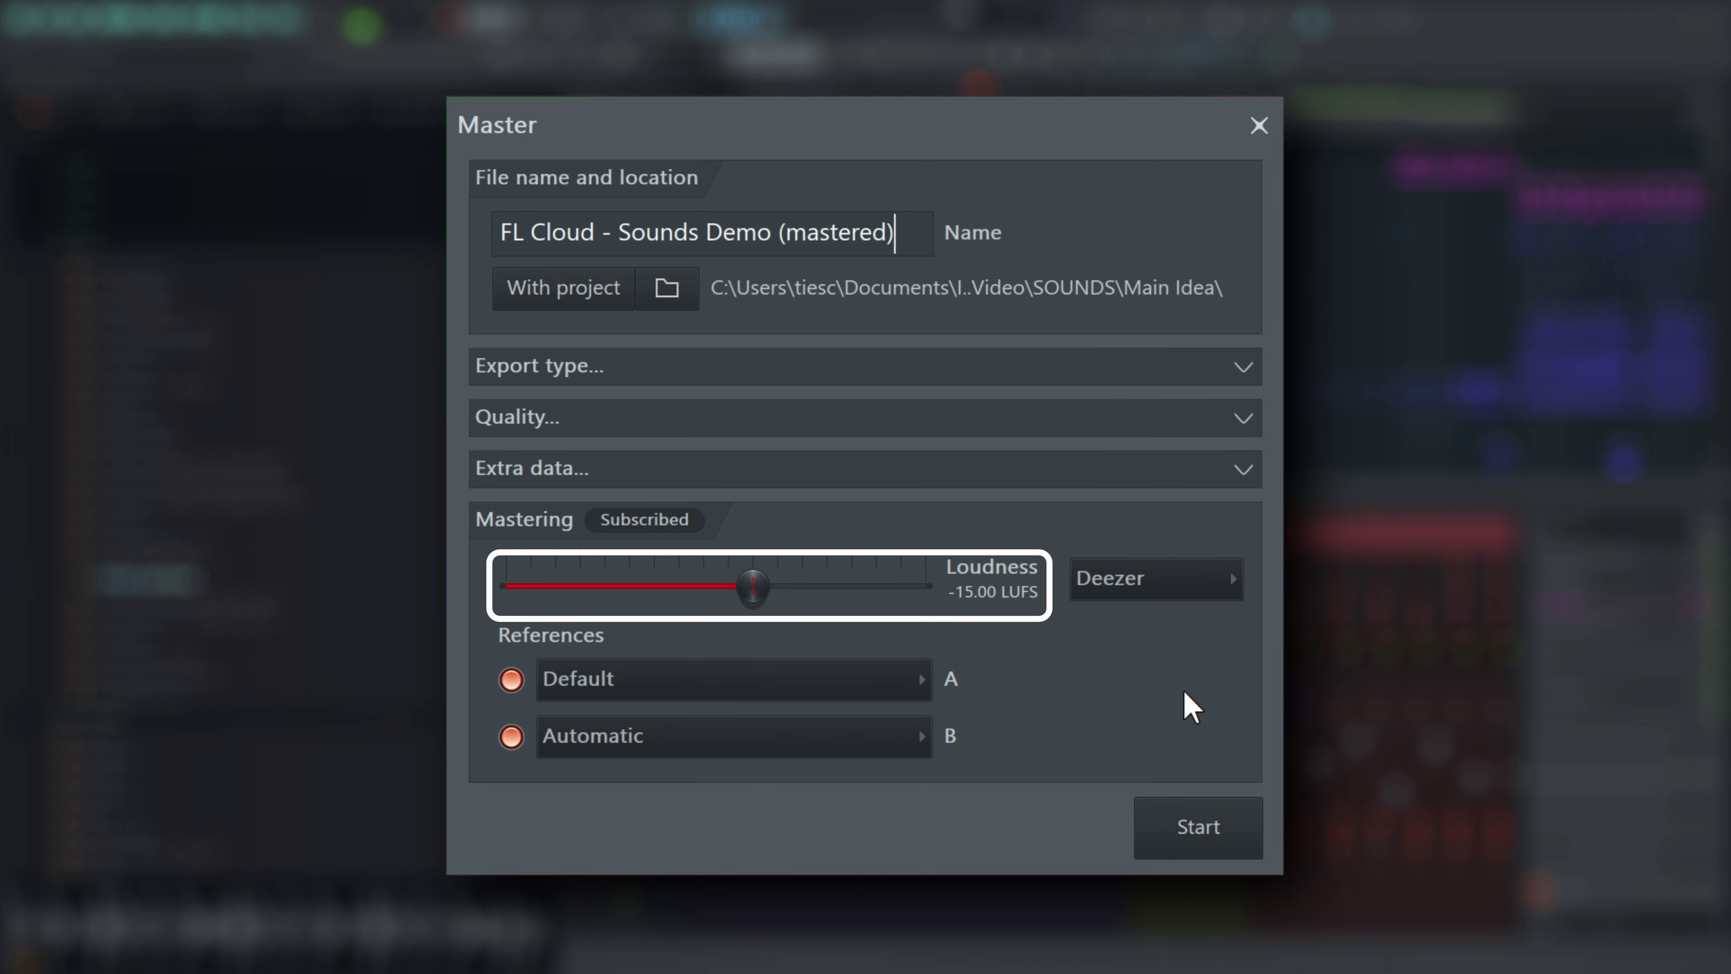
Step: Drag the loudness slider to -8.00, then back to a custom -9.00 LUFS
{"action": "scroll", "coordinate": [1174, 585], "scroll_direction": "down", "scroll_amount": 3}
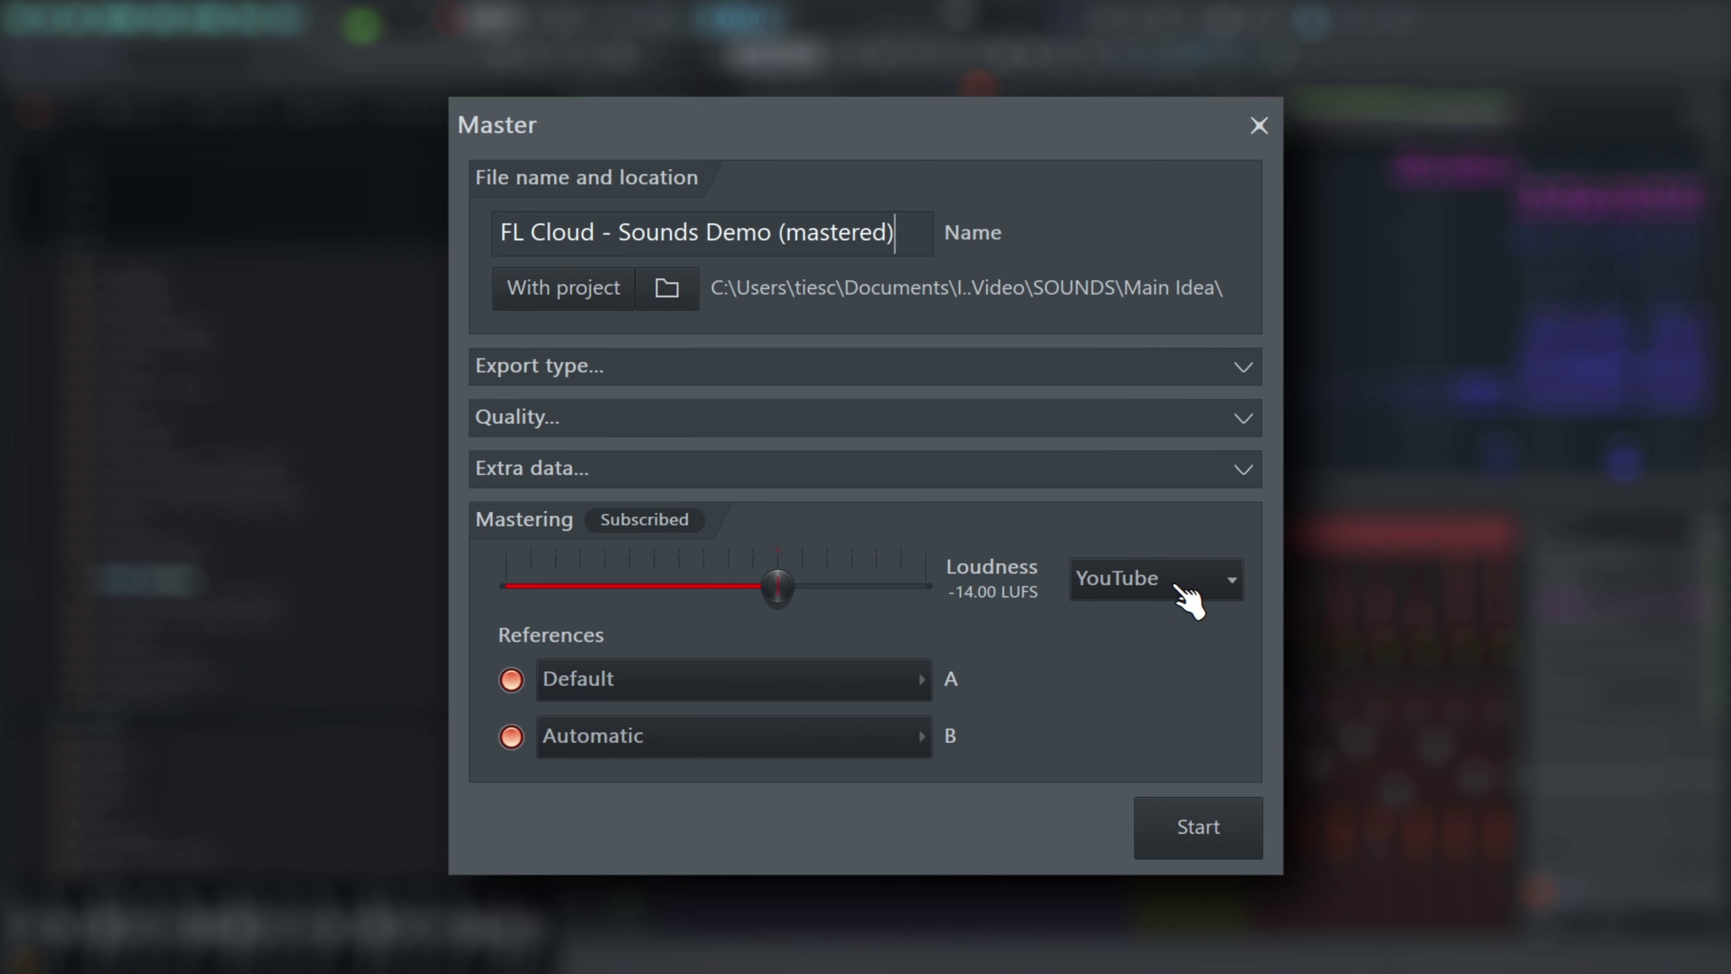
{"action": "scroll", "coordinate": [1189, 600], "scroll_direction": "up", "scroll_amount": 1}
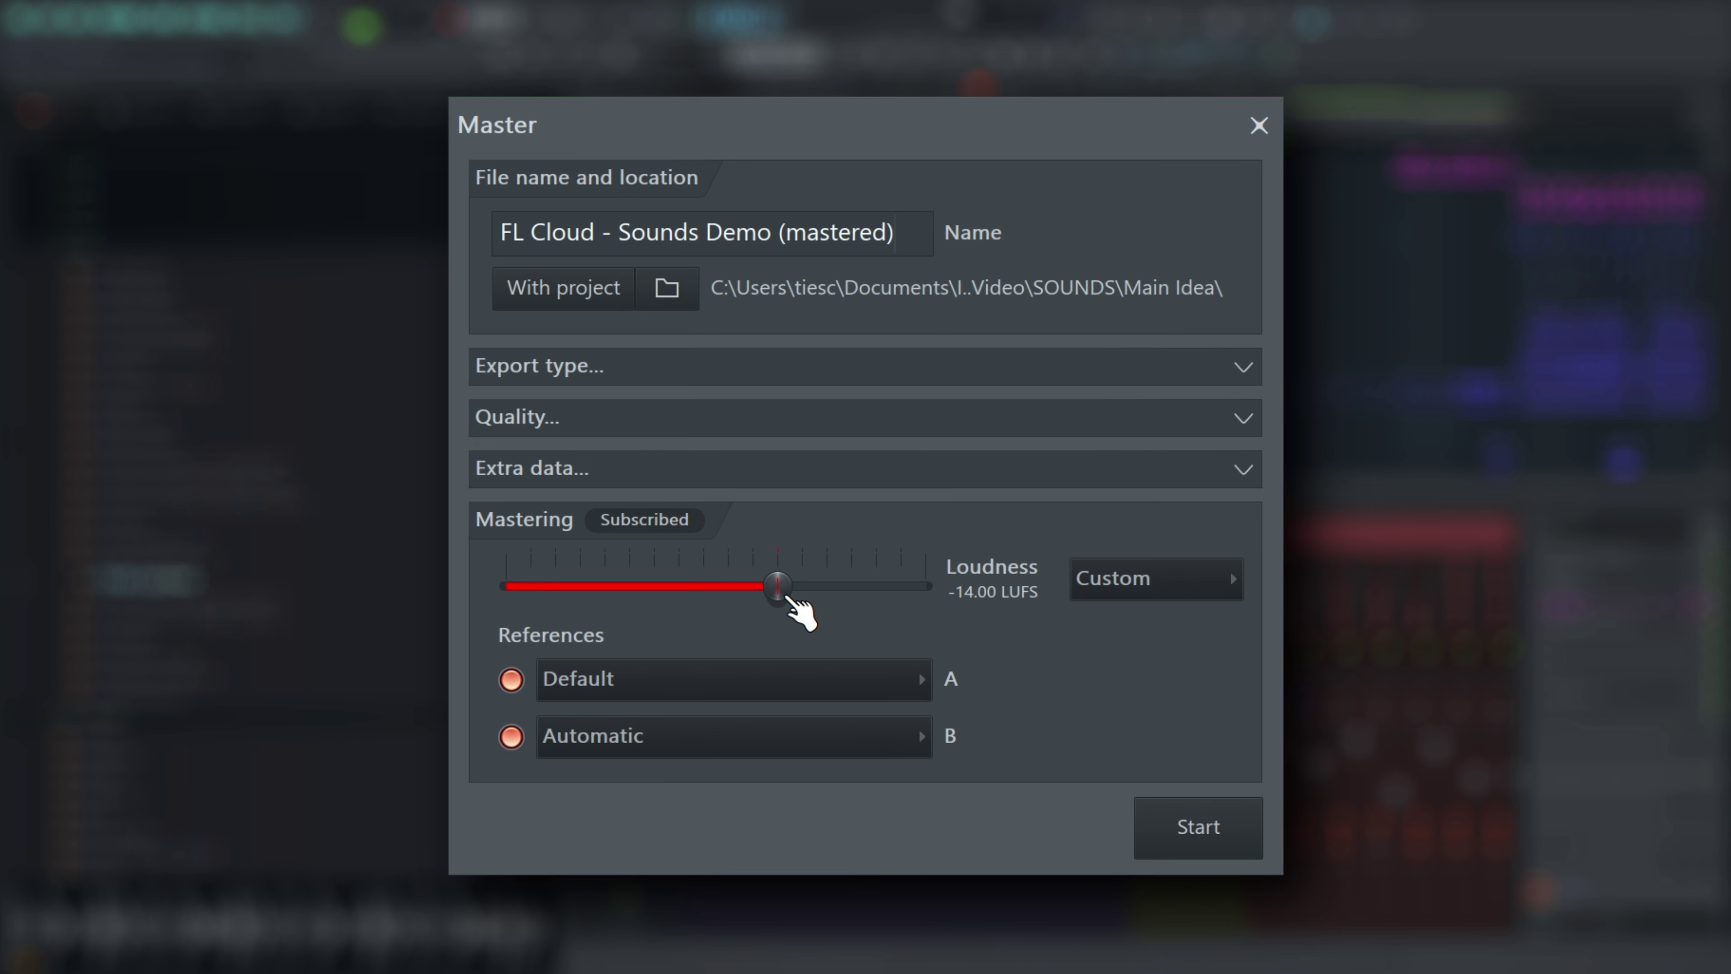
{"action": "left_click_drag", "start_coordinate": [794, 604], "coordinate": [925, 587]}
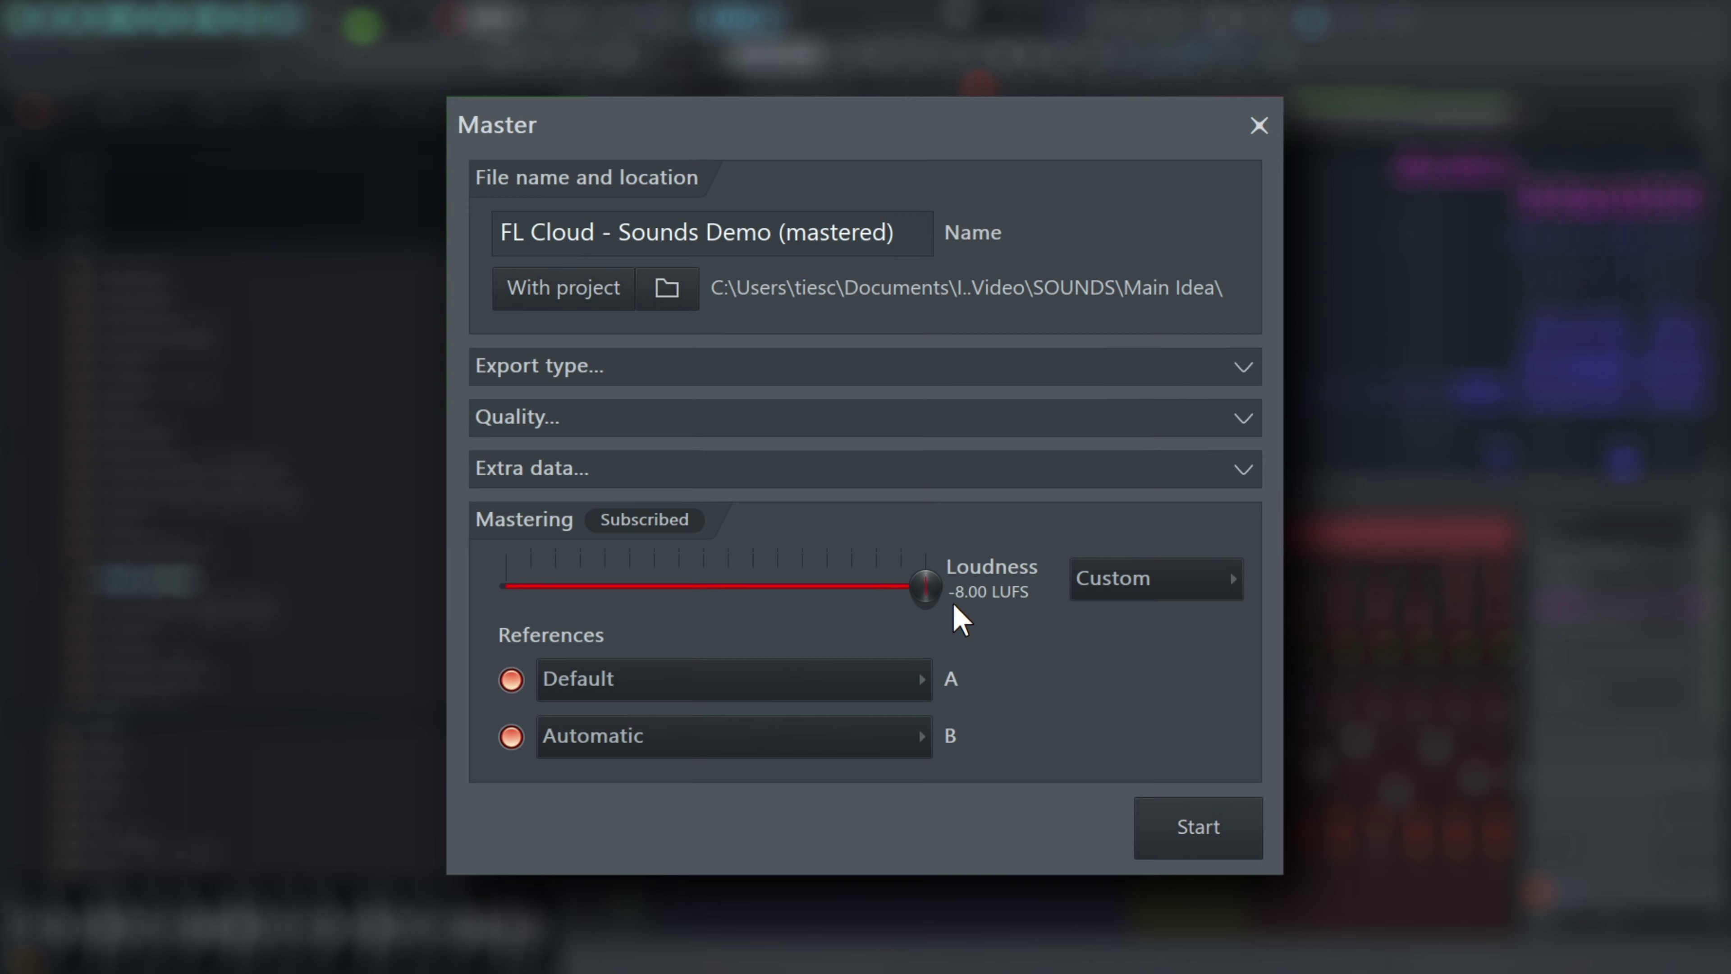
{"action": "left_click_drag", "start_coordinate": [939, 601], "coordinate": [901, 587]}
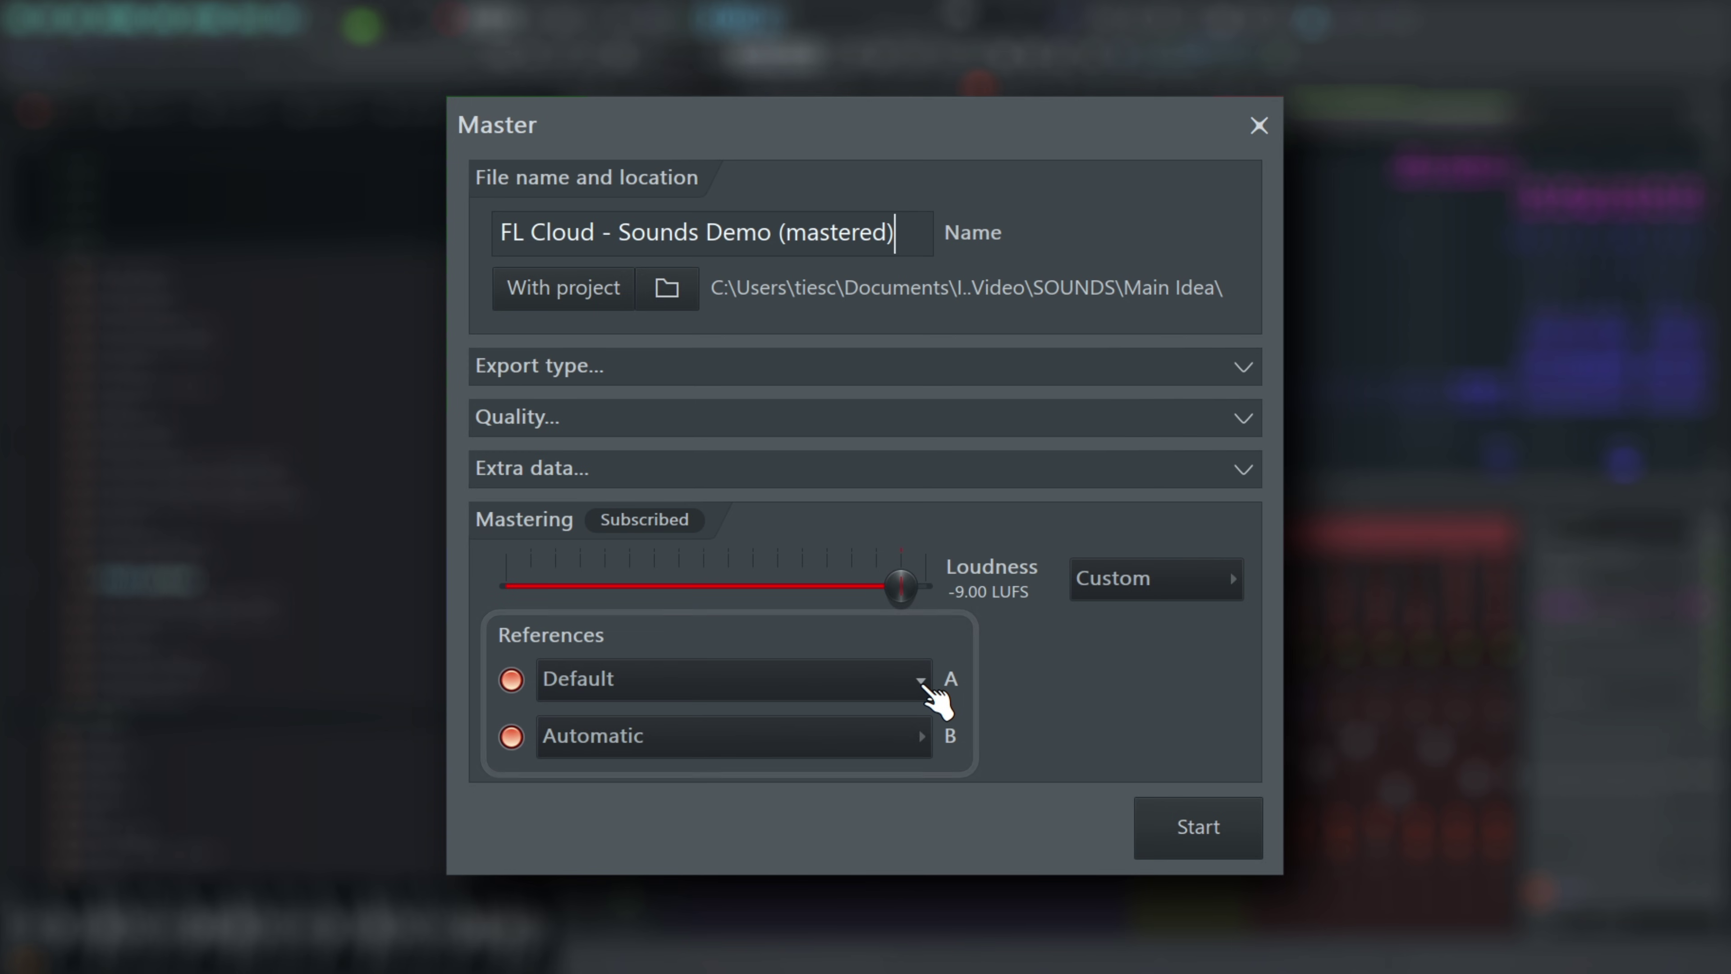
Step: Keep Default and Automatic as references A and B, and set the save folder to Main Idea
{"action": "left_click", "coordinate": [921, 682]}
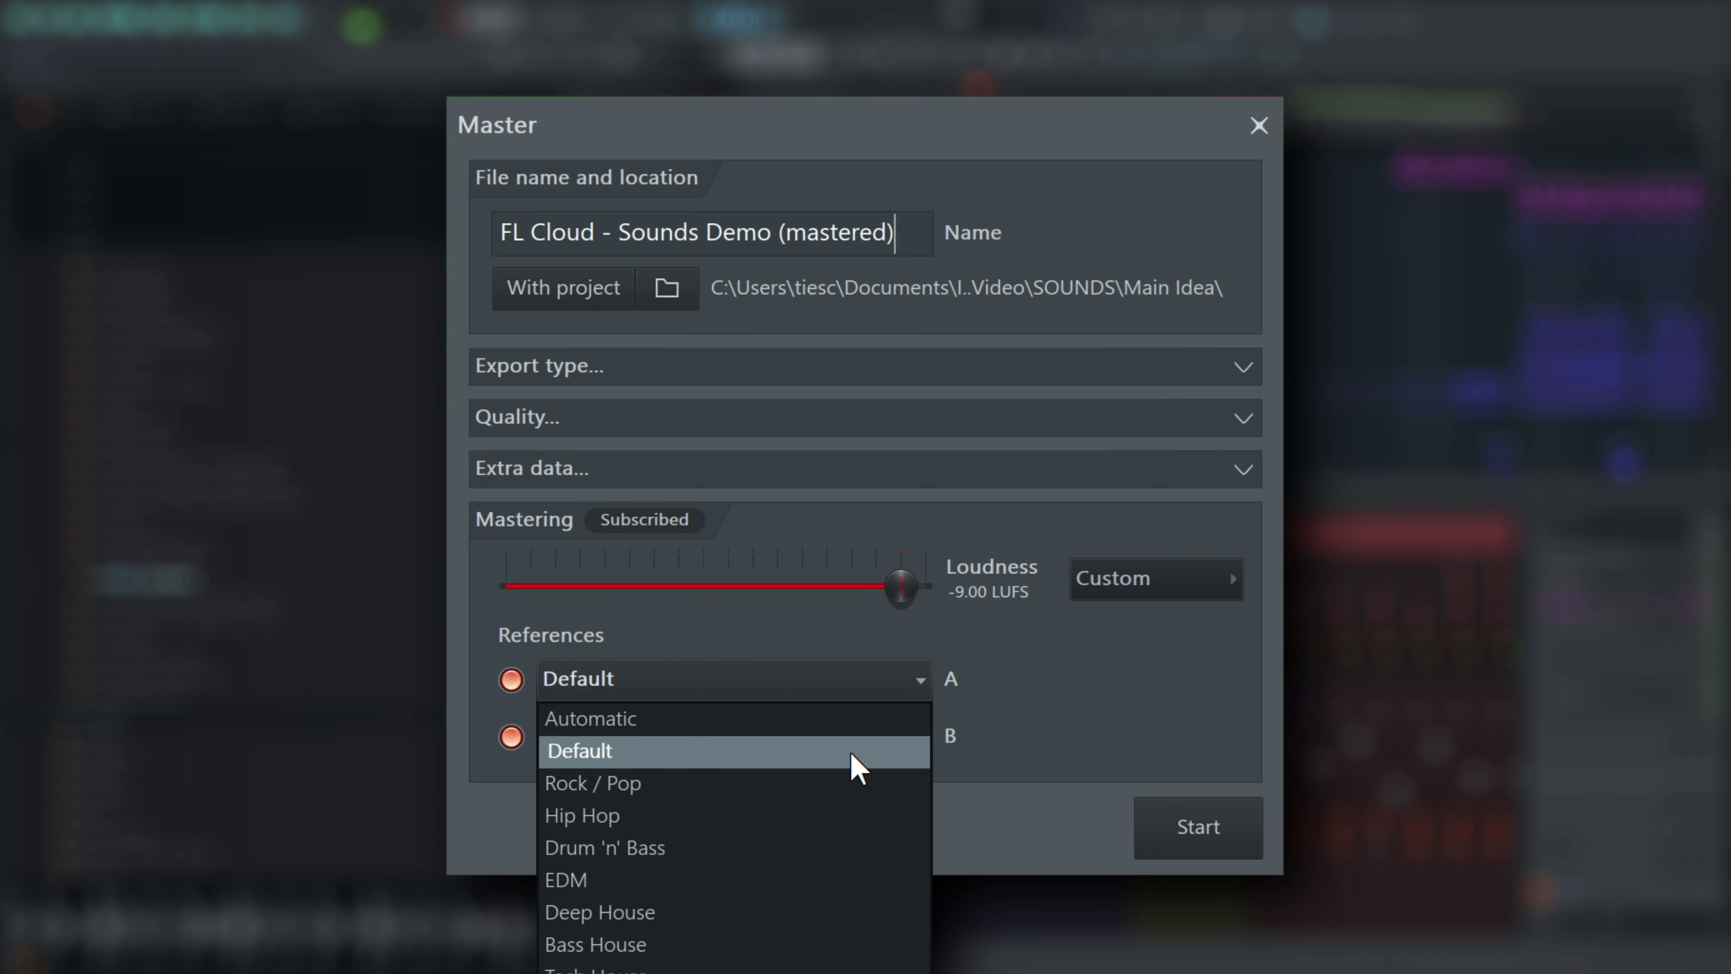
{"action": "left_click", "coordinate": [854, 764]}
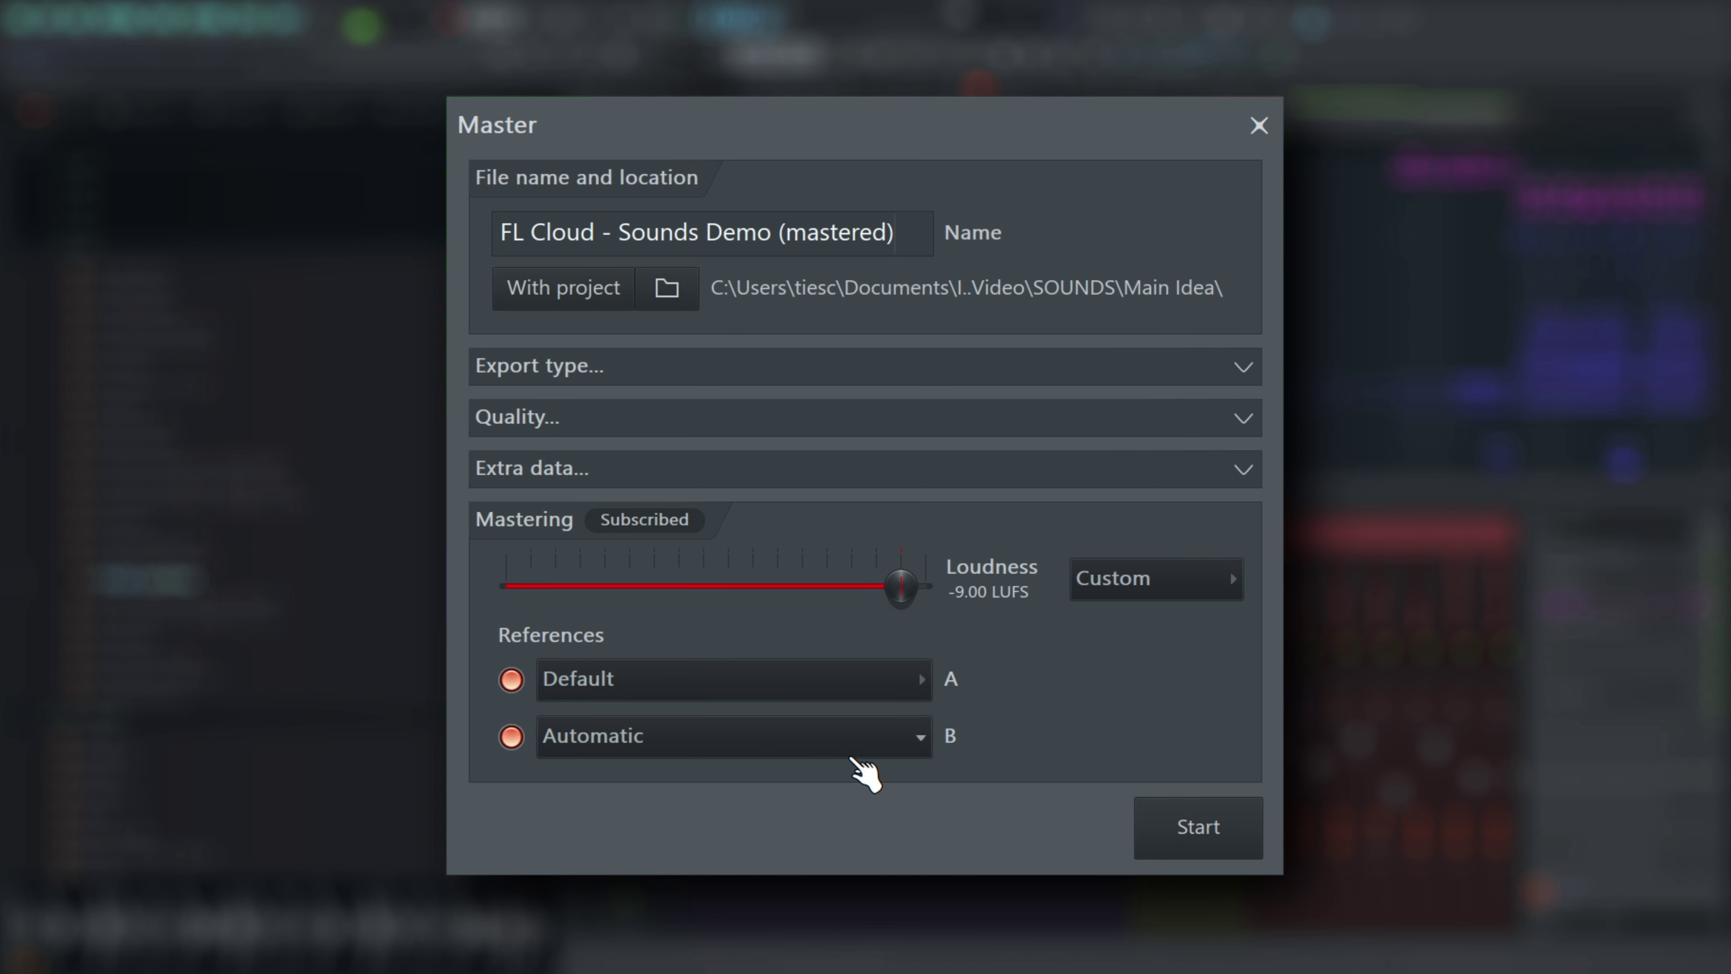
{"action": "left_click", "coordinate": [910, 738]}
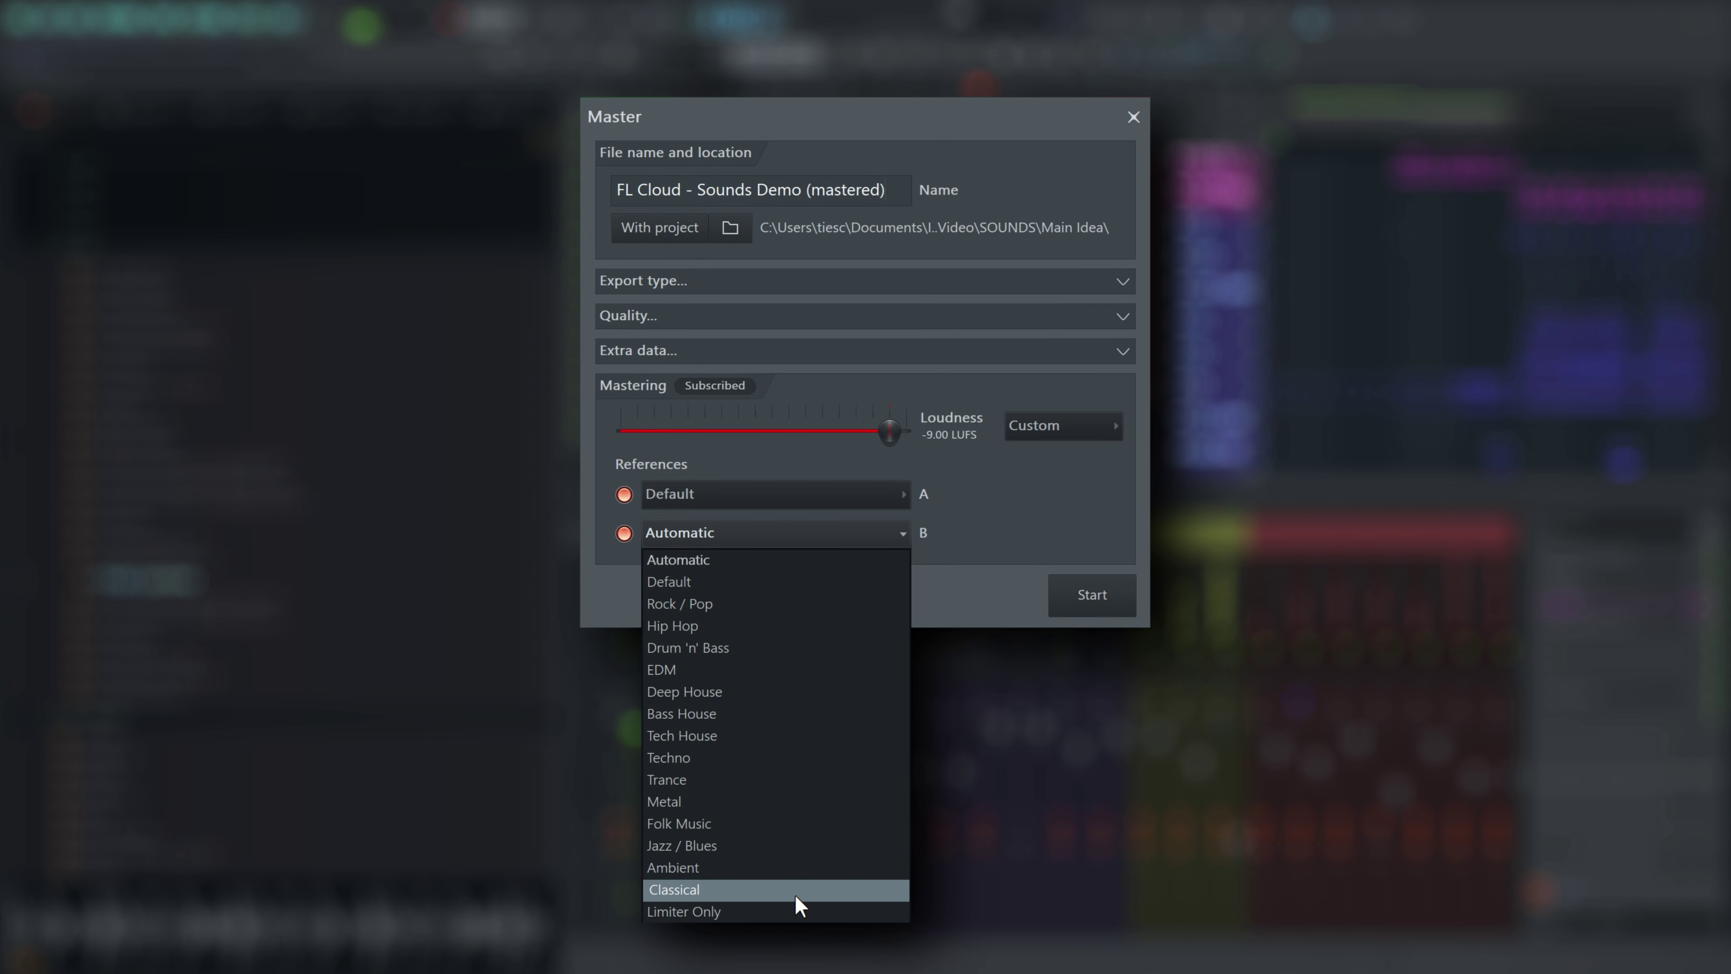
{"action": "left_click", "coordinate": [888, 531]}
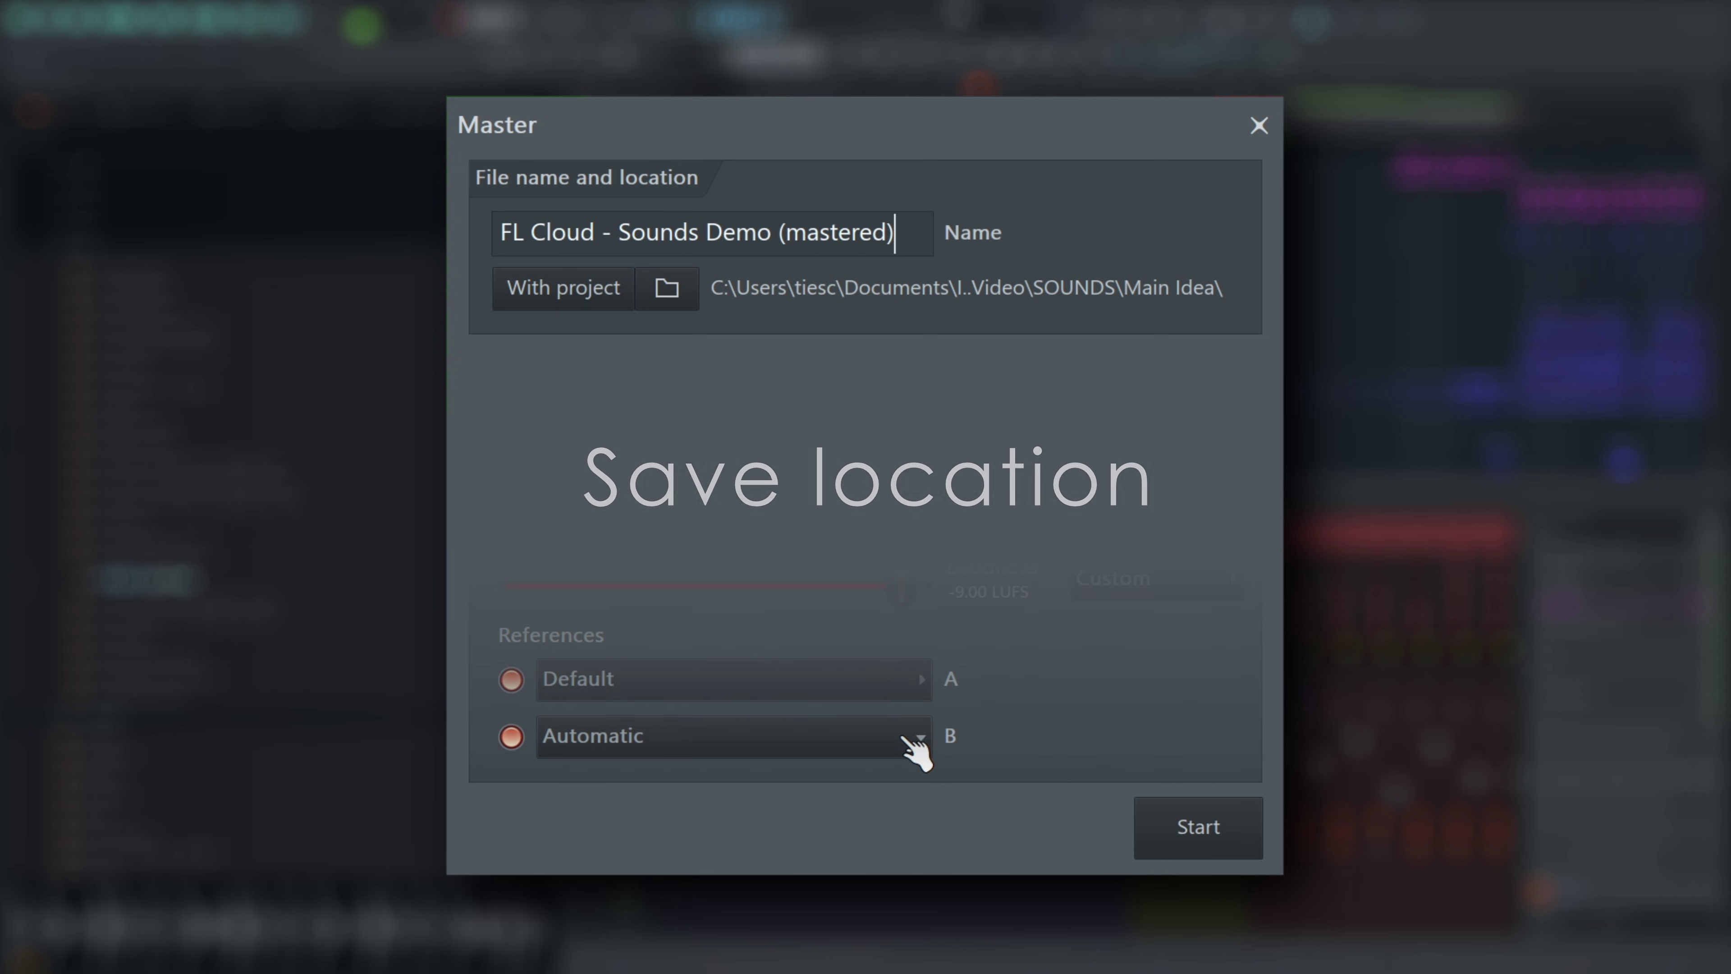
{"action": "left_click", "coordinate": [670, 296]}
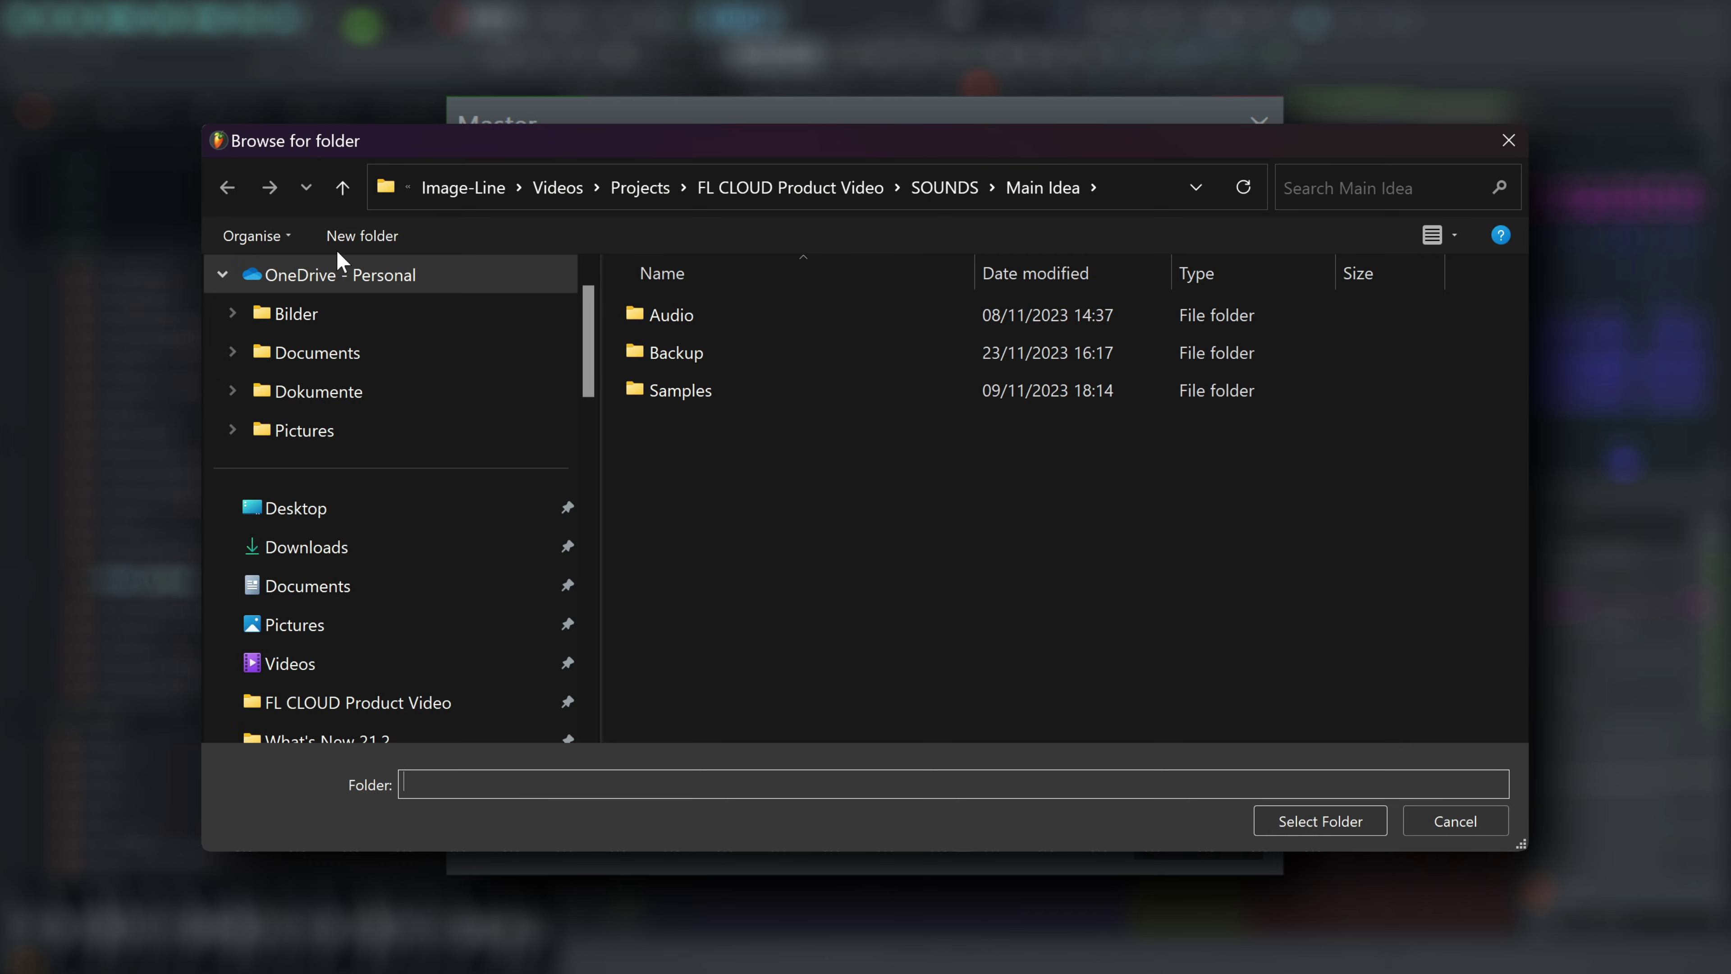
{"action": "left_click", "coordinate": [1310, 822]}
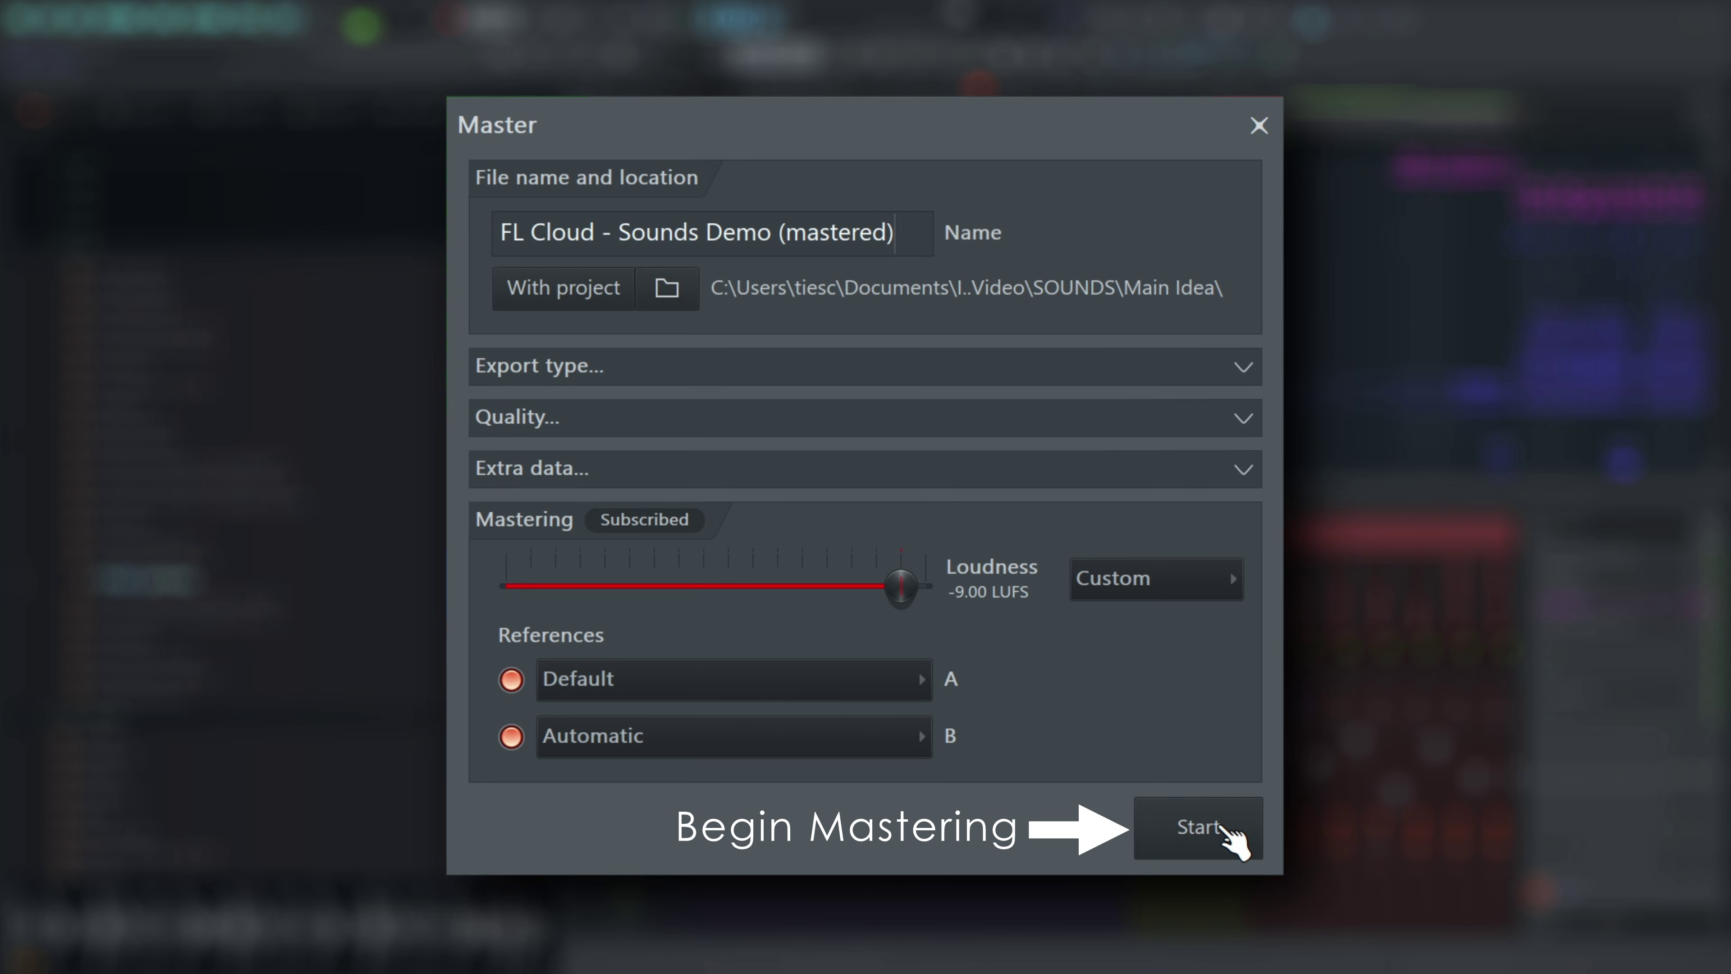
Step: Run the cloud mastering, then audition Original, B: Automatic (Hip Hop) and A: Default in turn
{"action": "left_click", "coordinate": [1225, 828]}
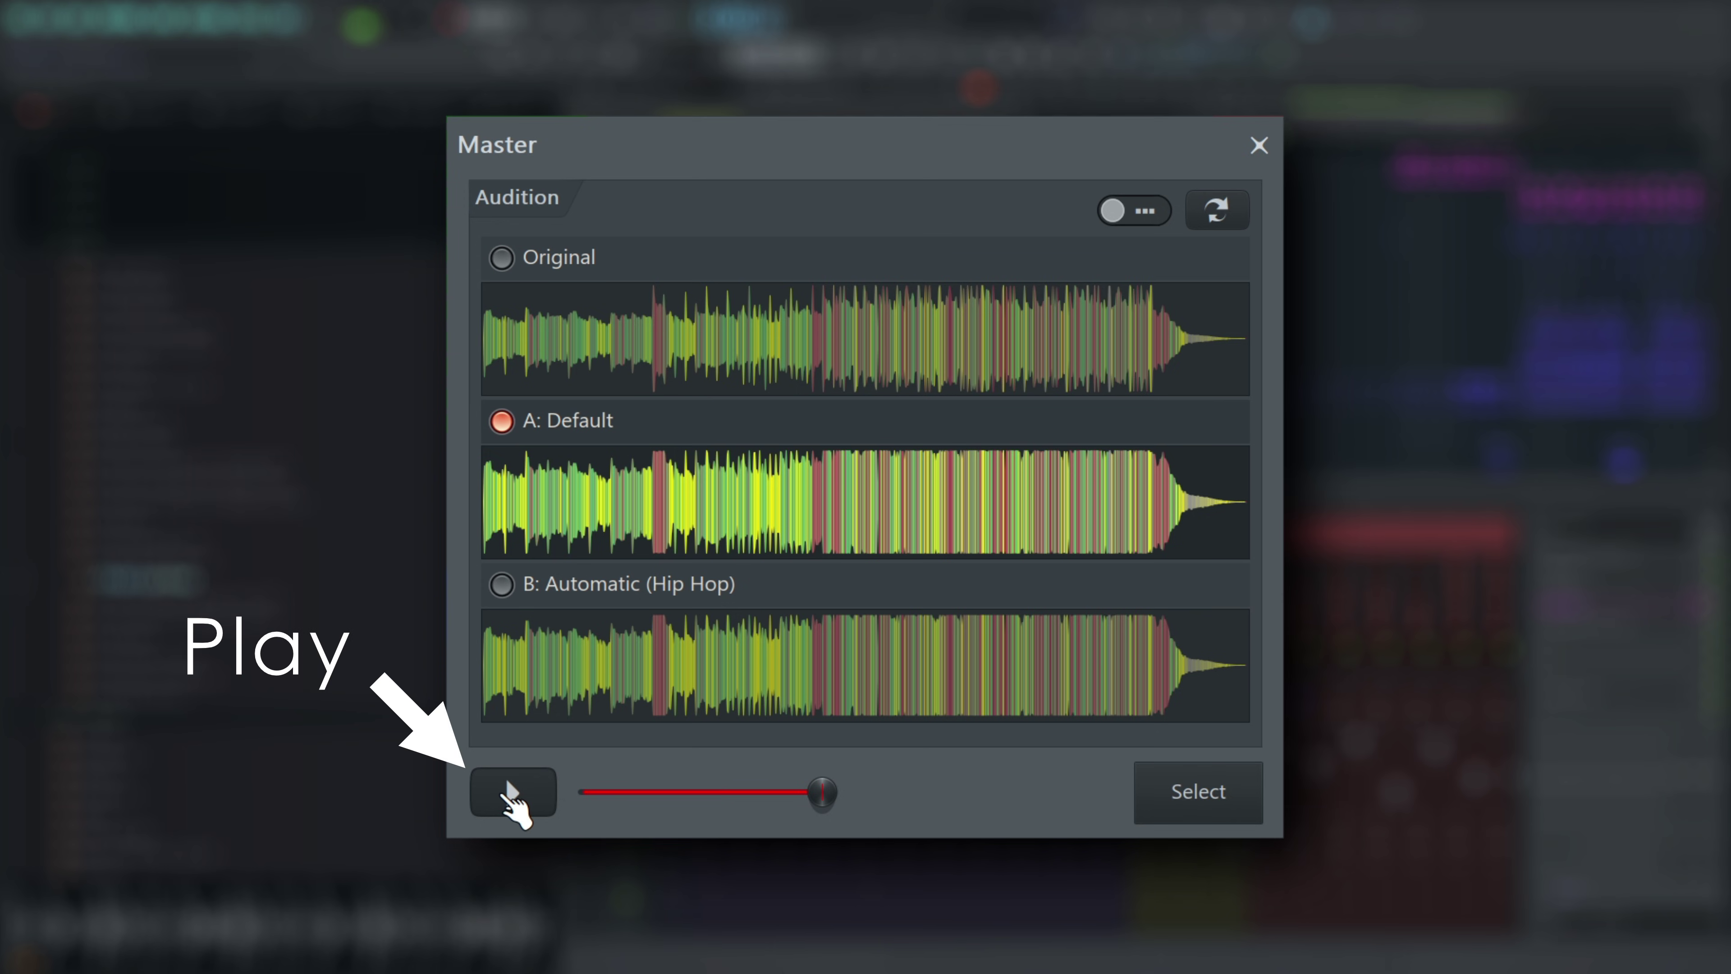
{"action": "left_click", "coordinate": [502, 795]}
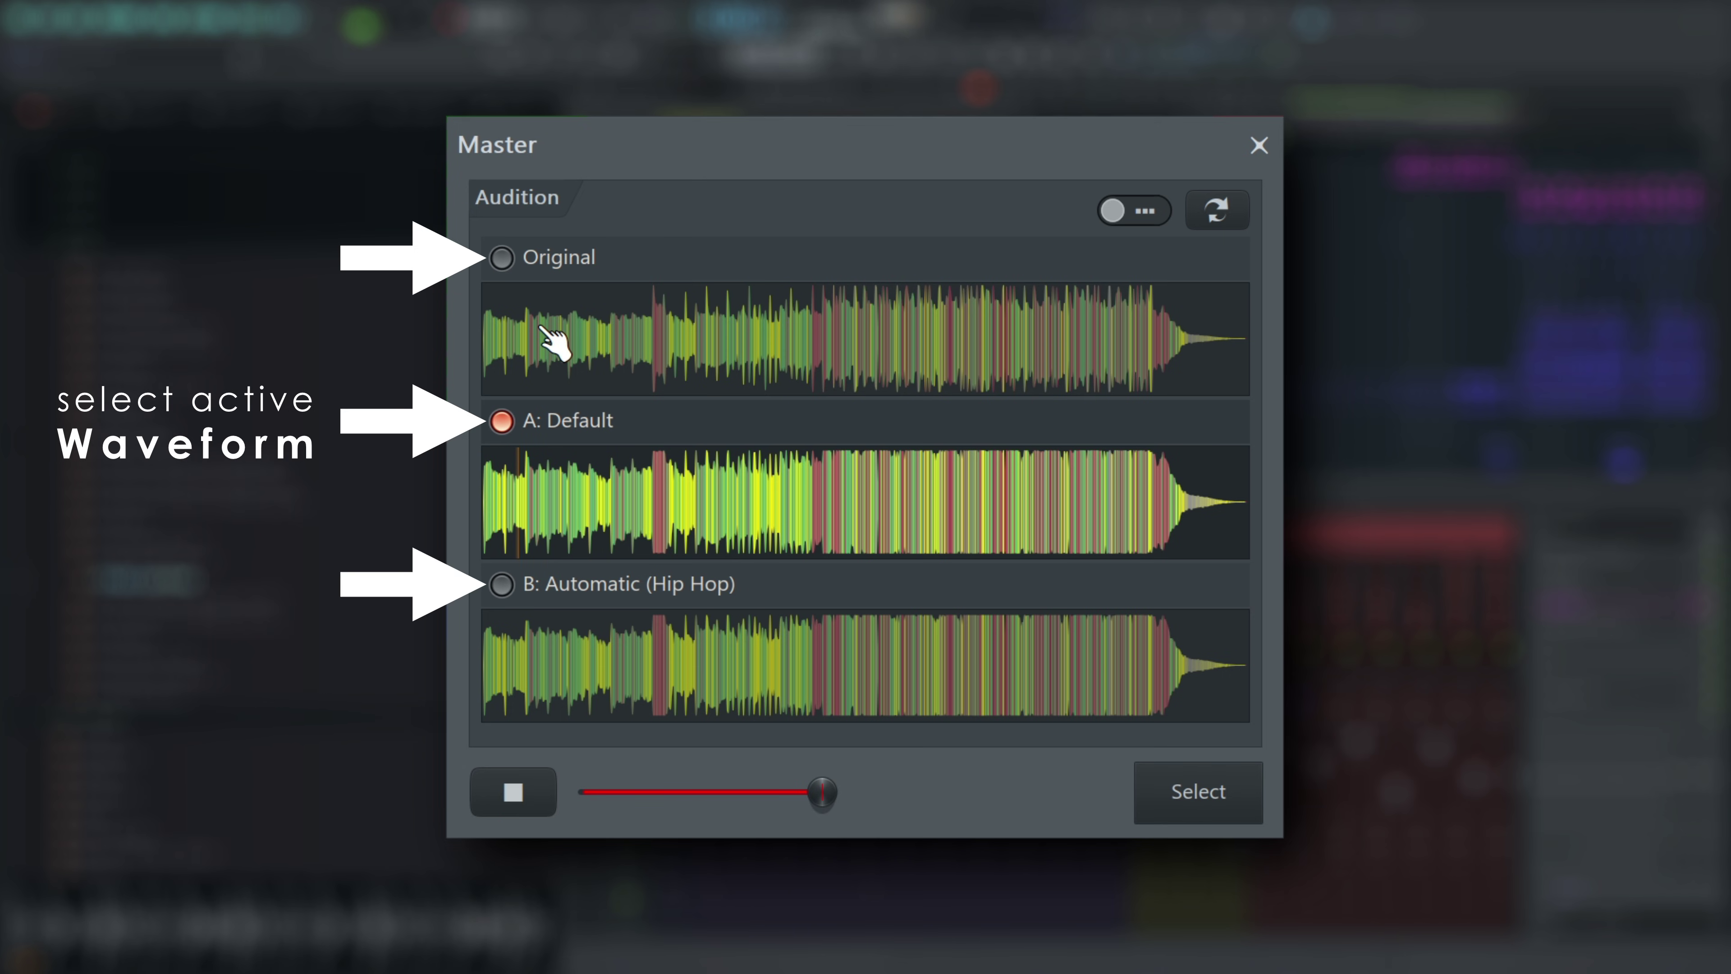
{"action": "left_click", "coordinate": [503, 260]}
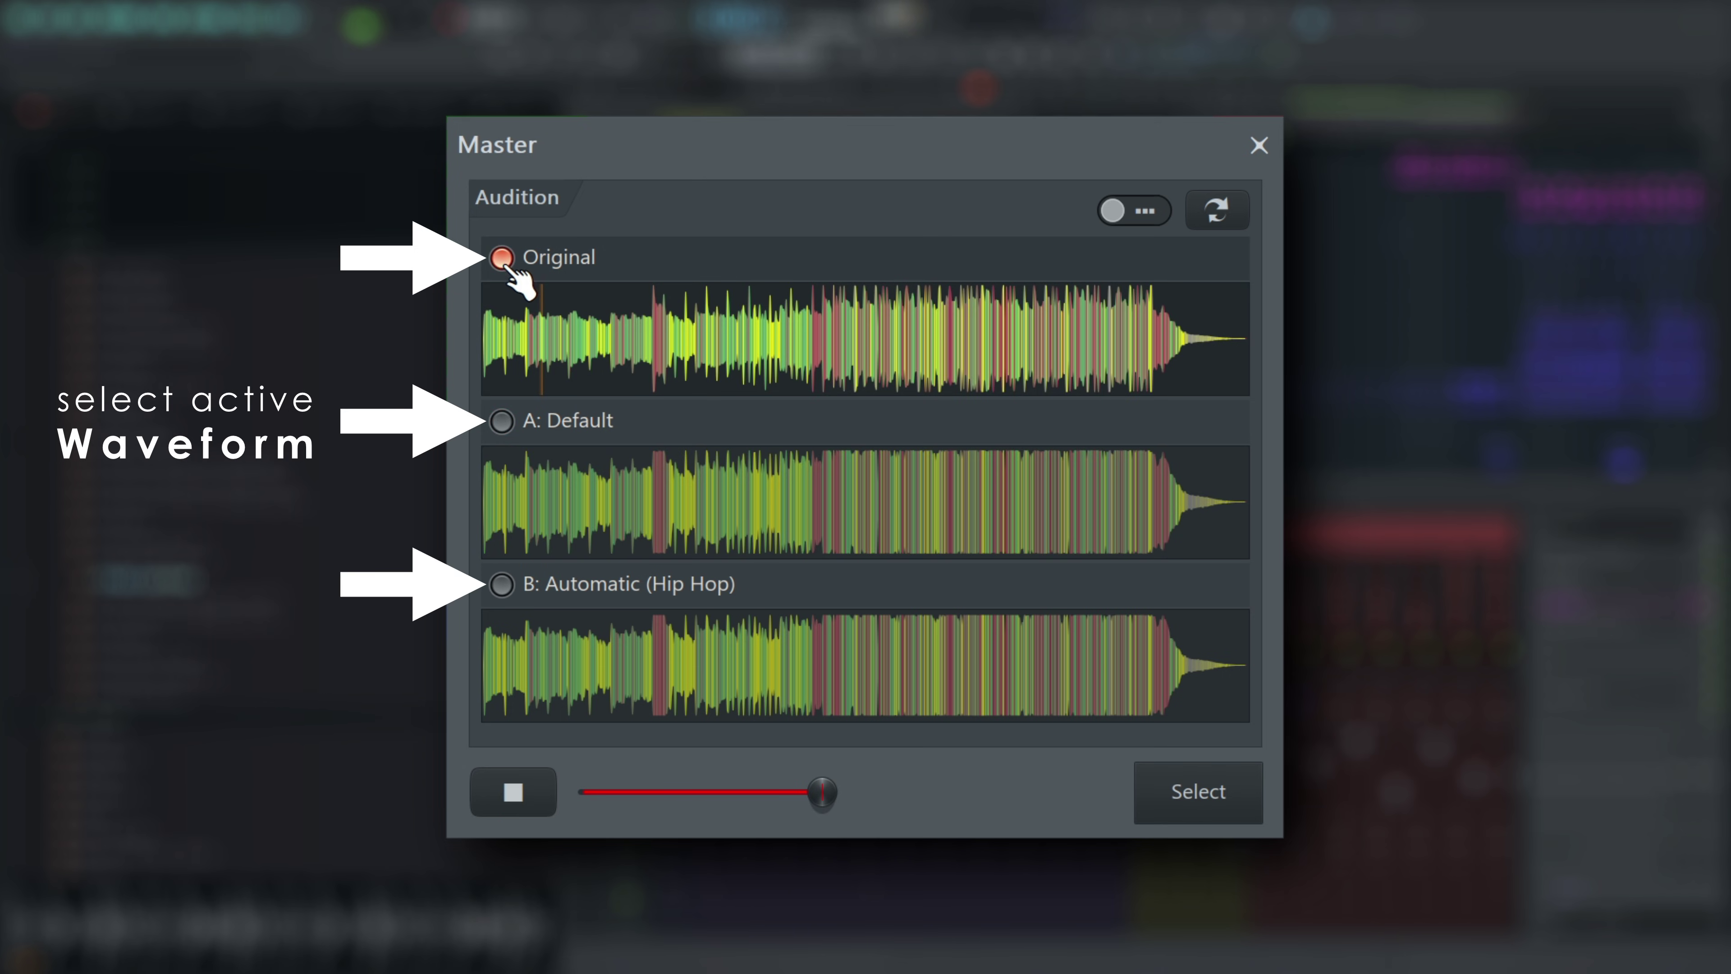
{"action": "left_click", "coordinate": [502, 584]}
{"action": "left_click", "coordinate": [502, 421]}
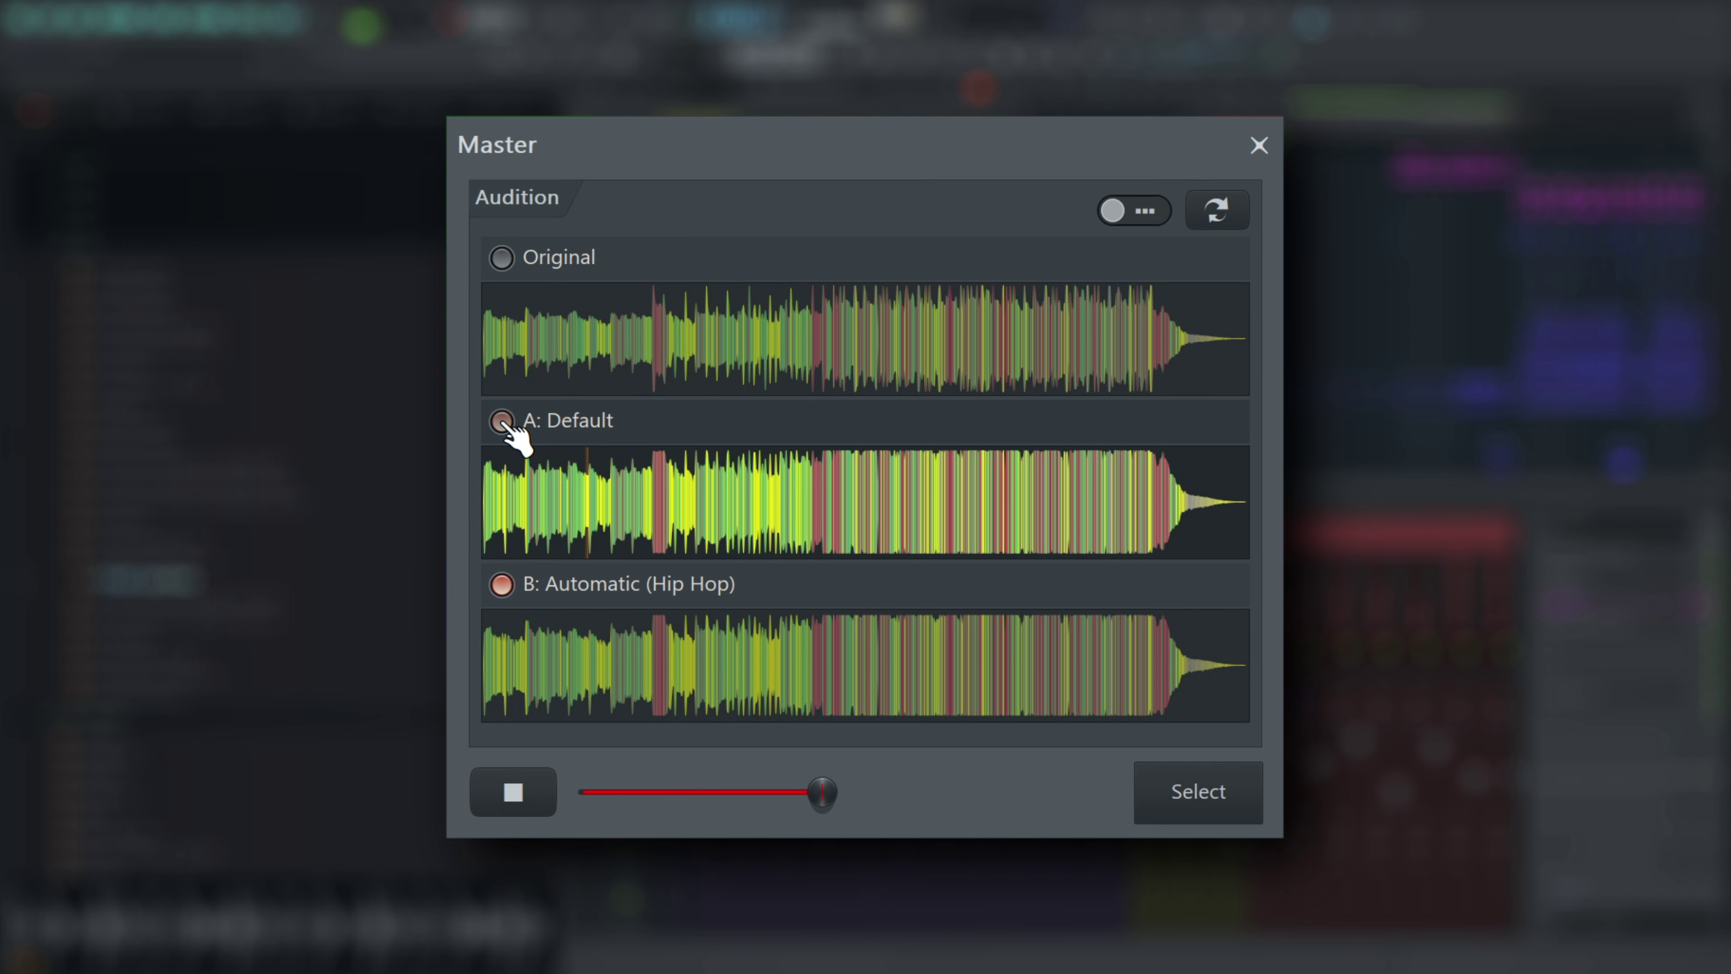
{"action": "left_click", "coordinate": [502, 257]}
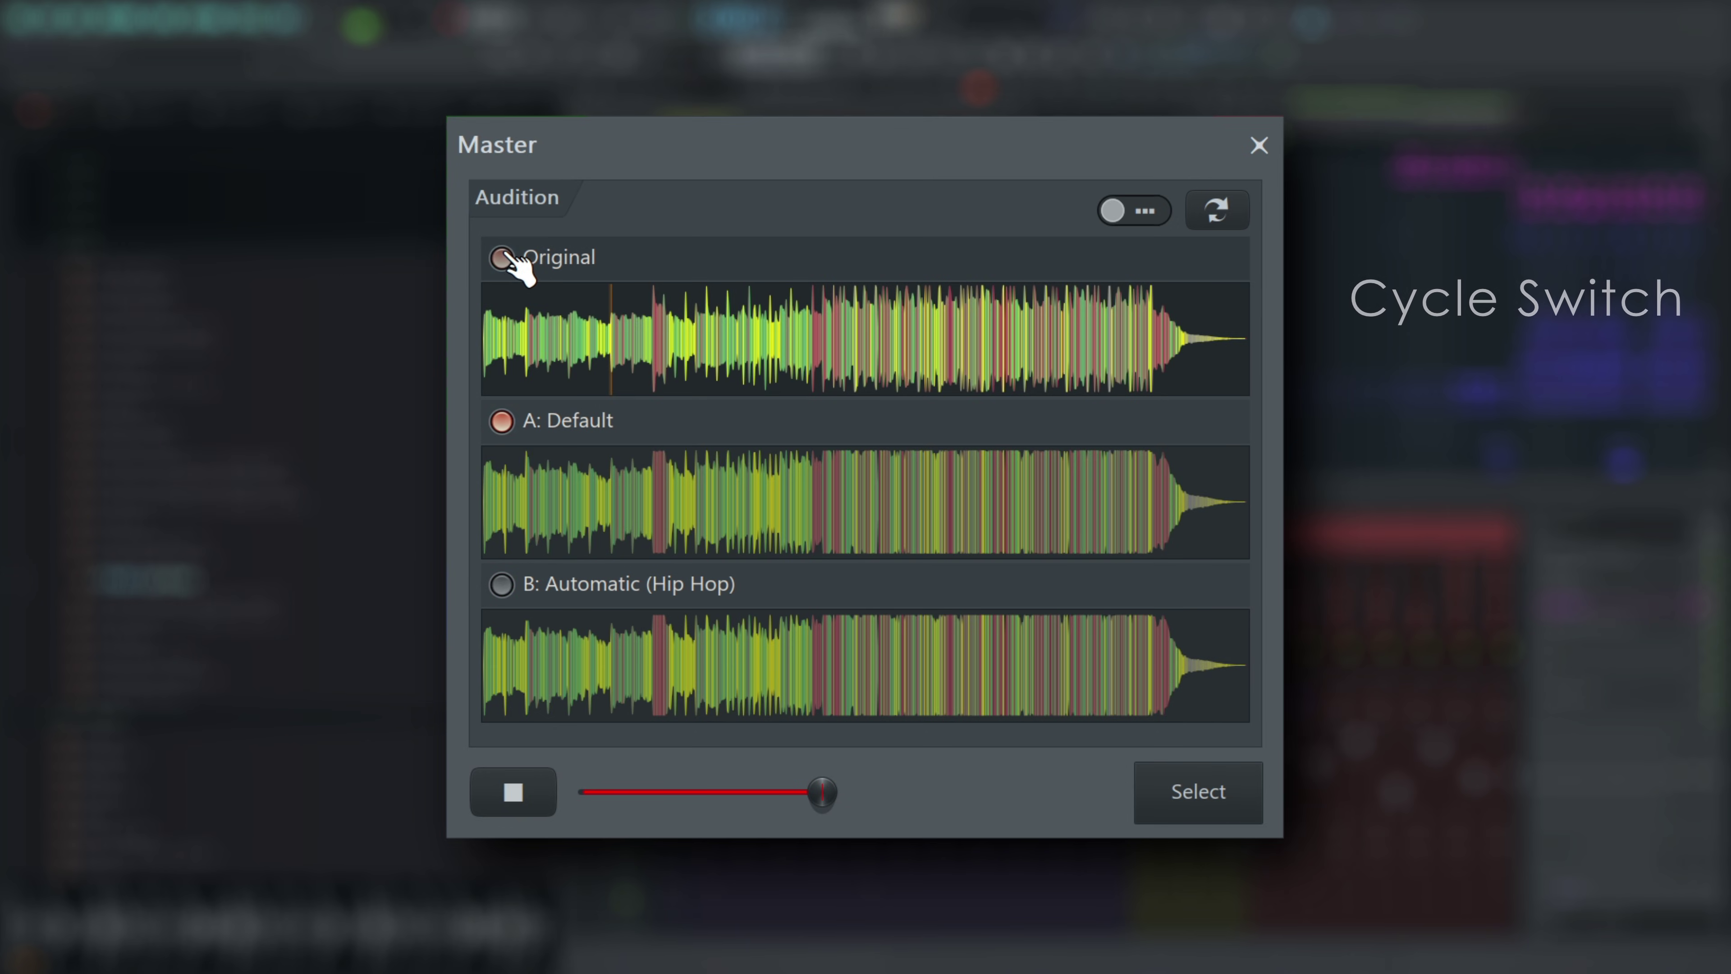
Step: Cycle playback repeatedly through Original, A: Default and B: Automatic (Hip Hop), ending on B
{"action": "left_click", "coordinate": [504, 428]}
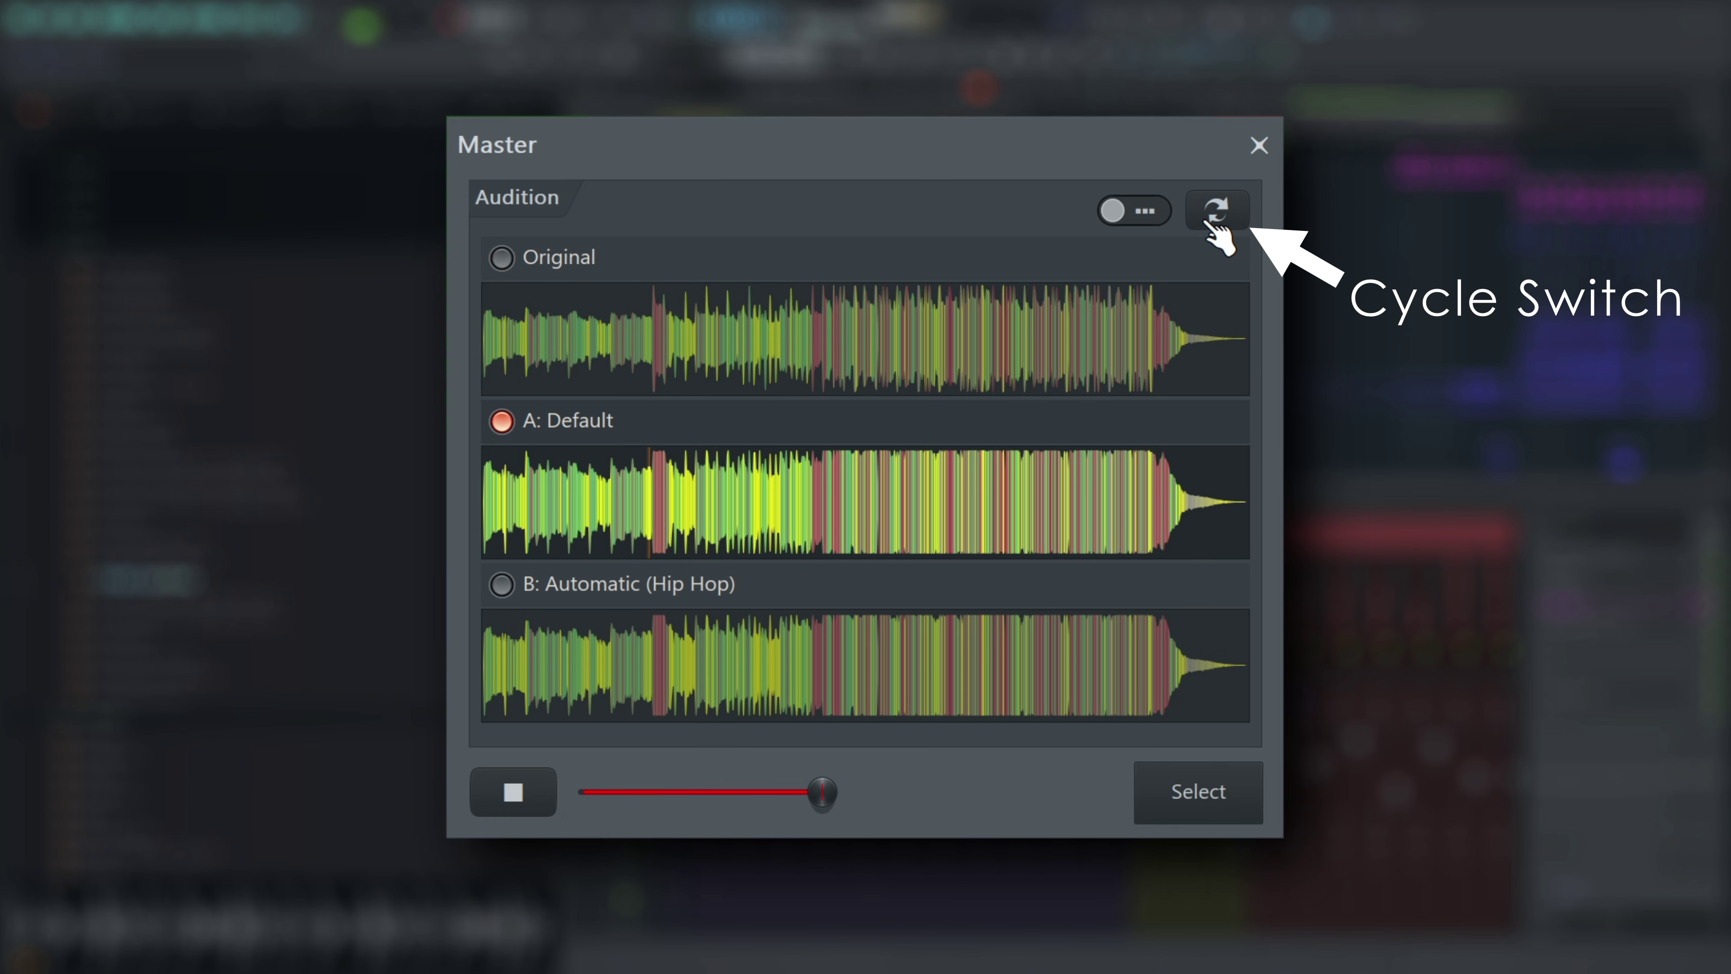
{"action": "left_click", "coordinate": [1217, 212]}
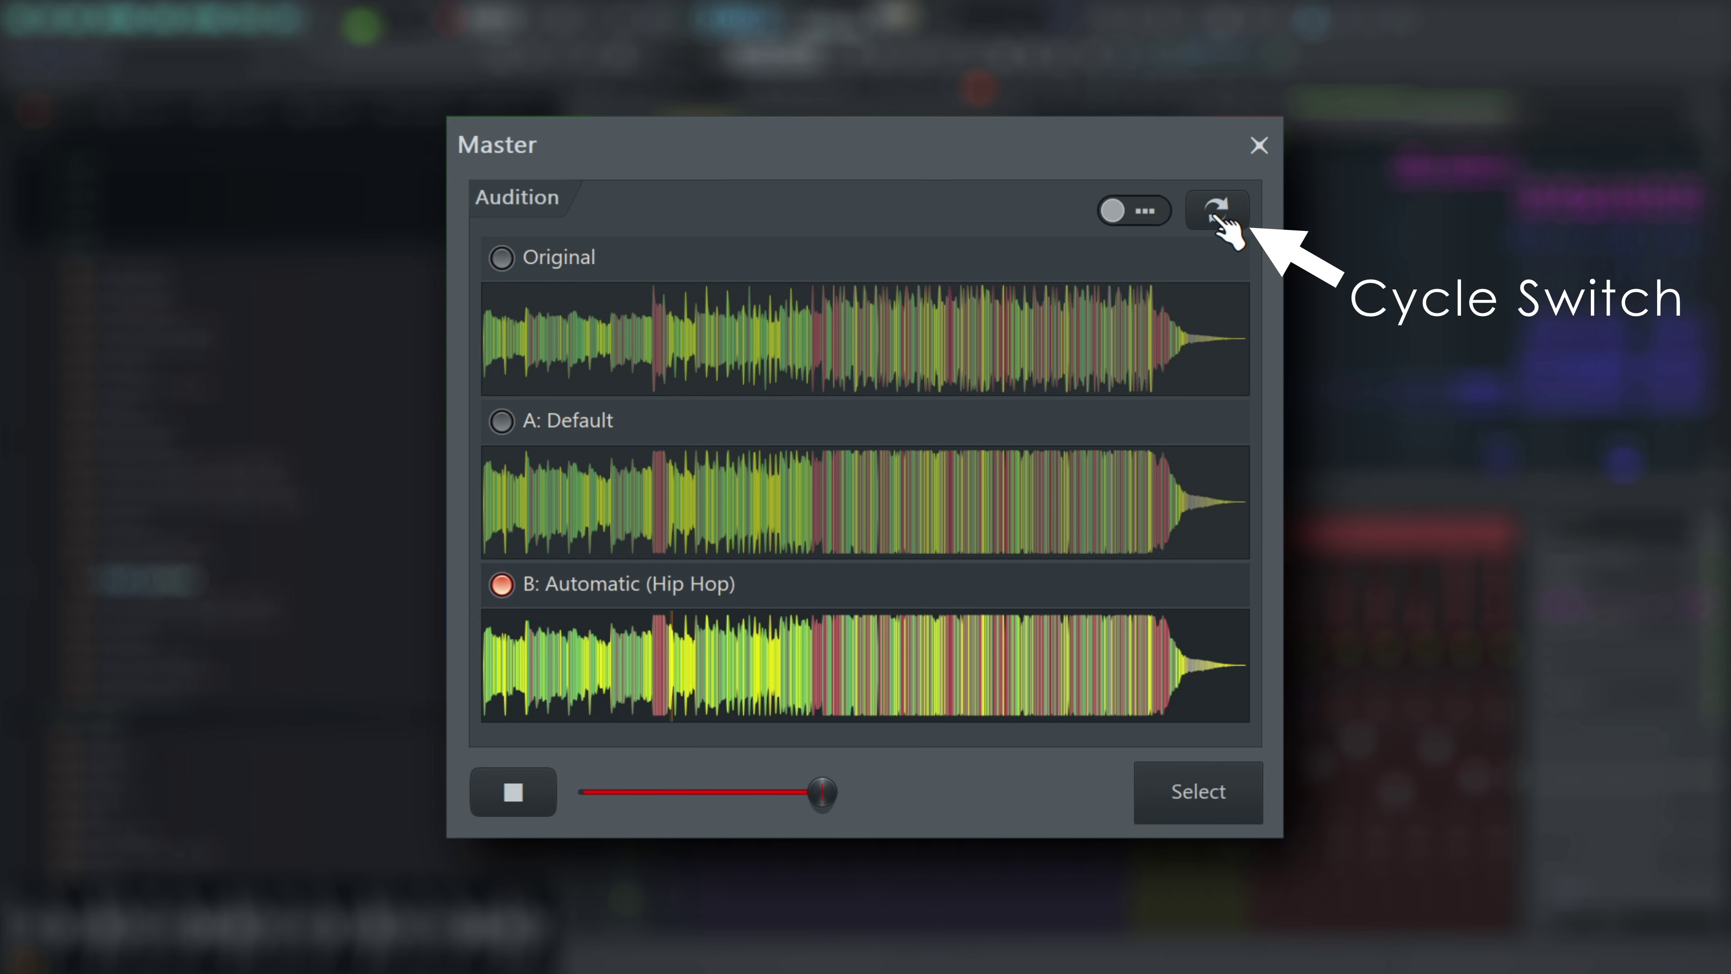
{"action": "left_click", "coordinate": [1217, 212]}
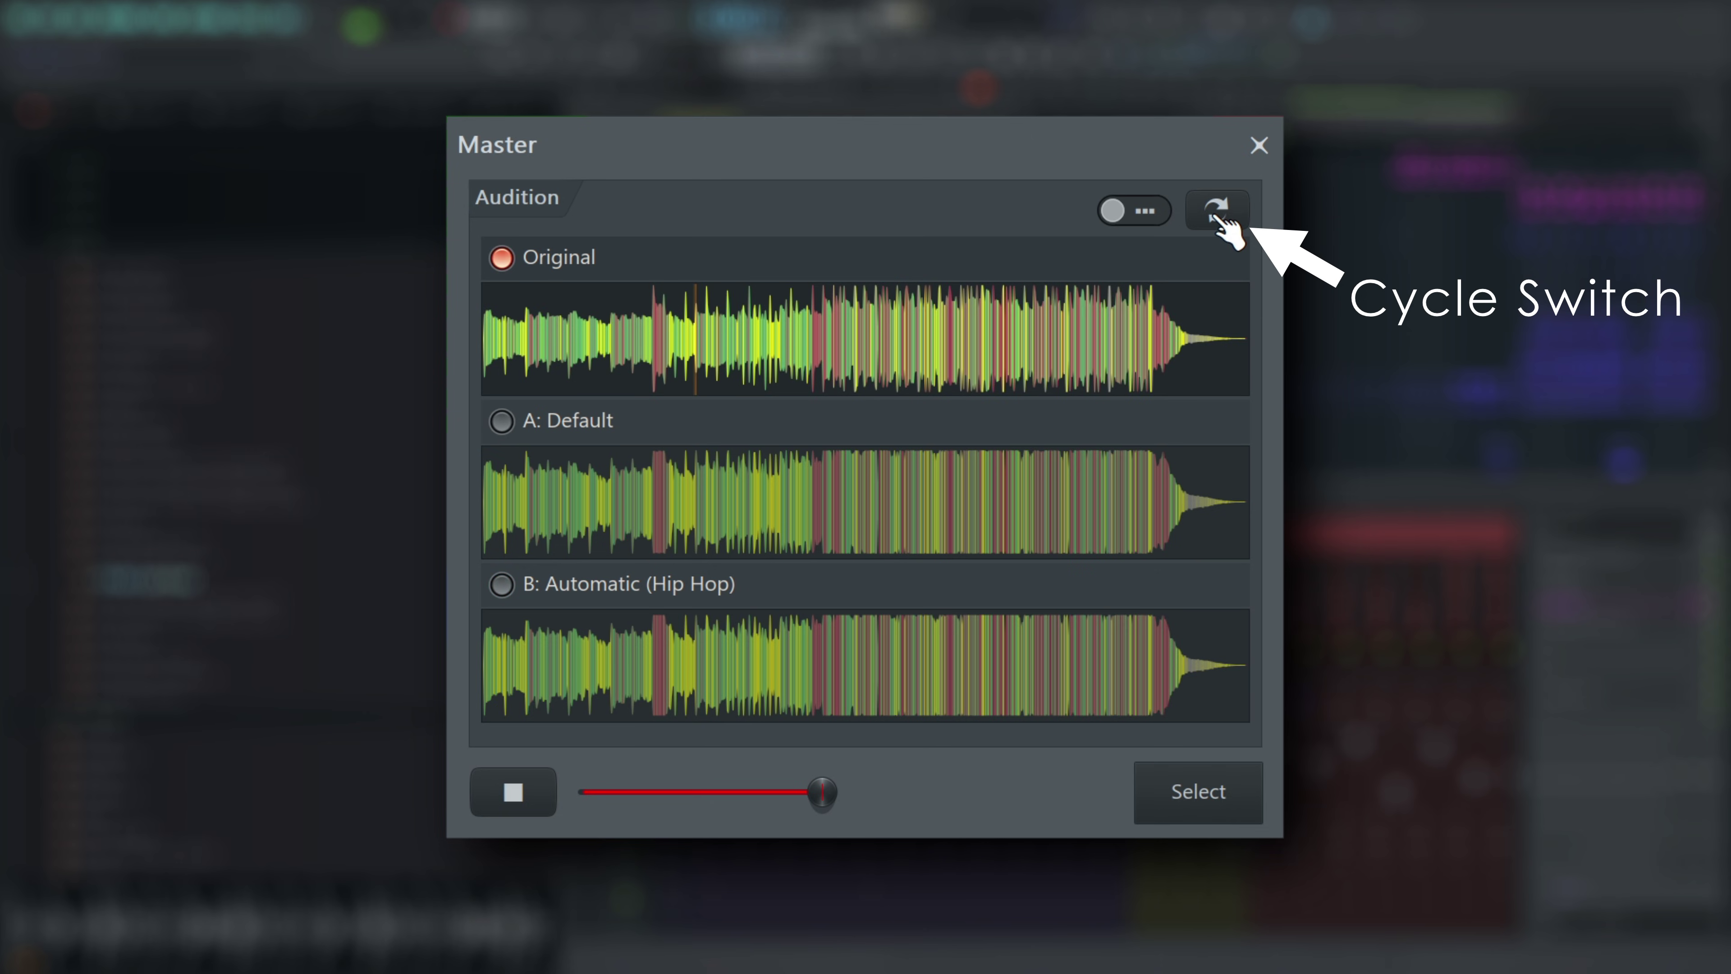
{"action": "left_click", "coordinate": [1217, 211]}
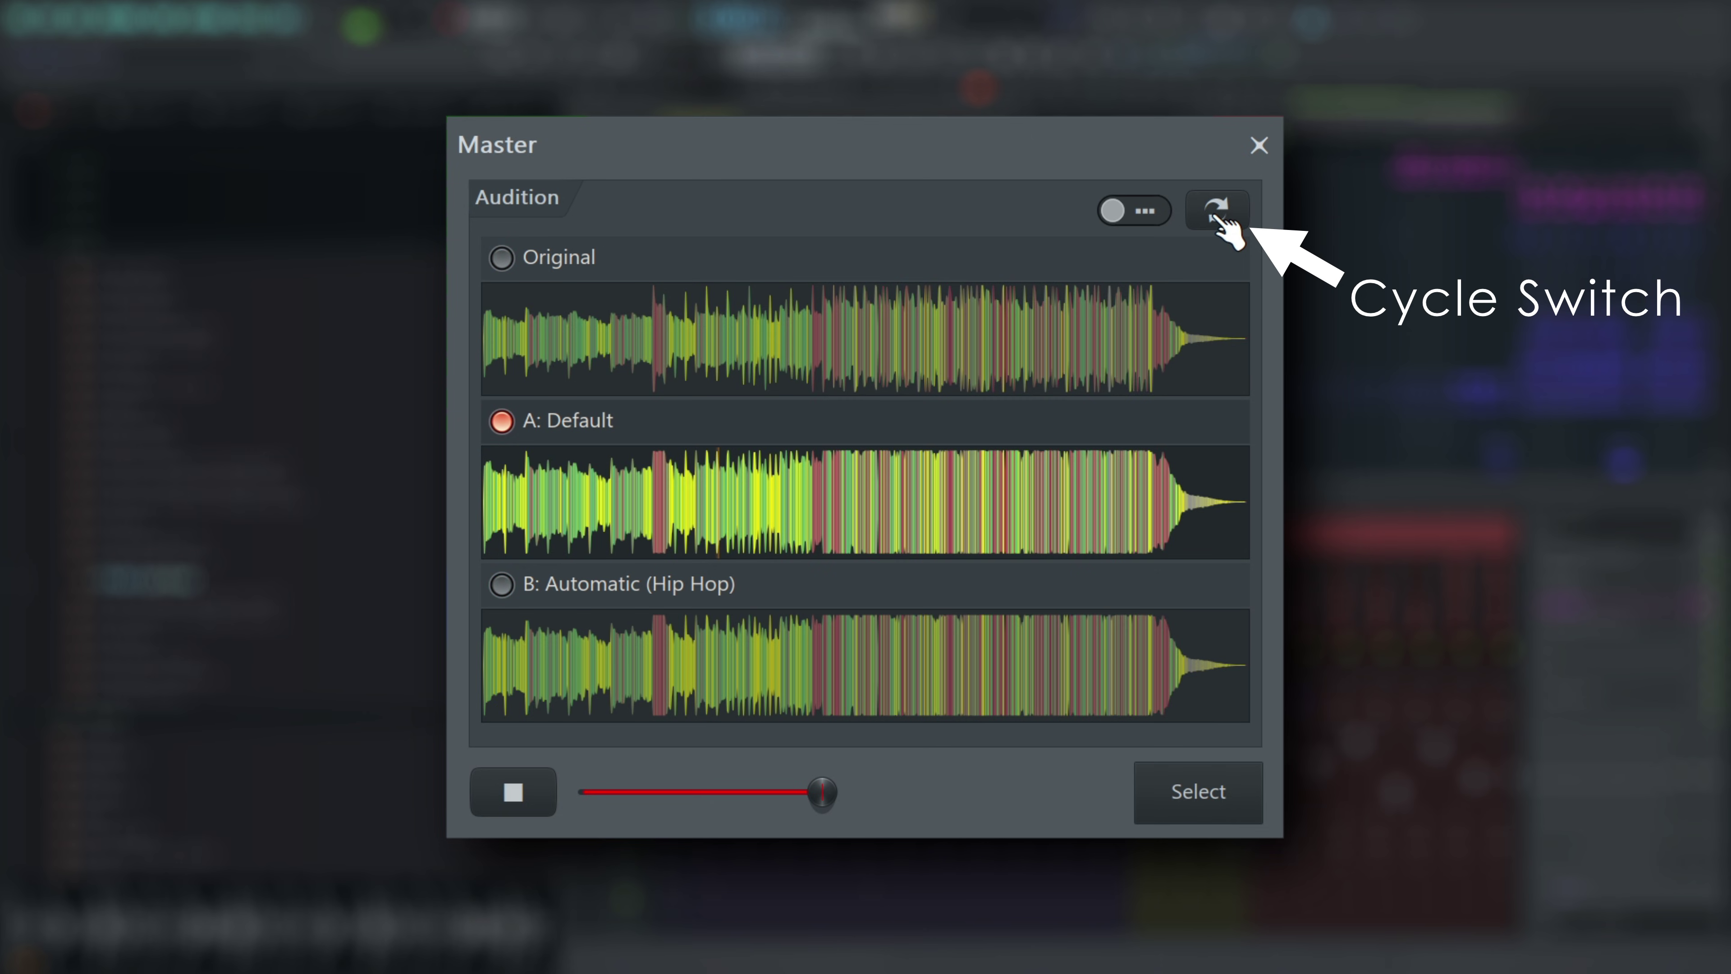
{"action": "left_click", "coordinate": [1218, 211]}
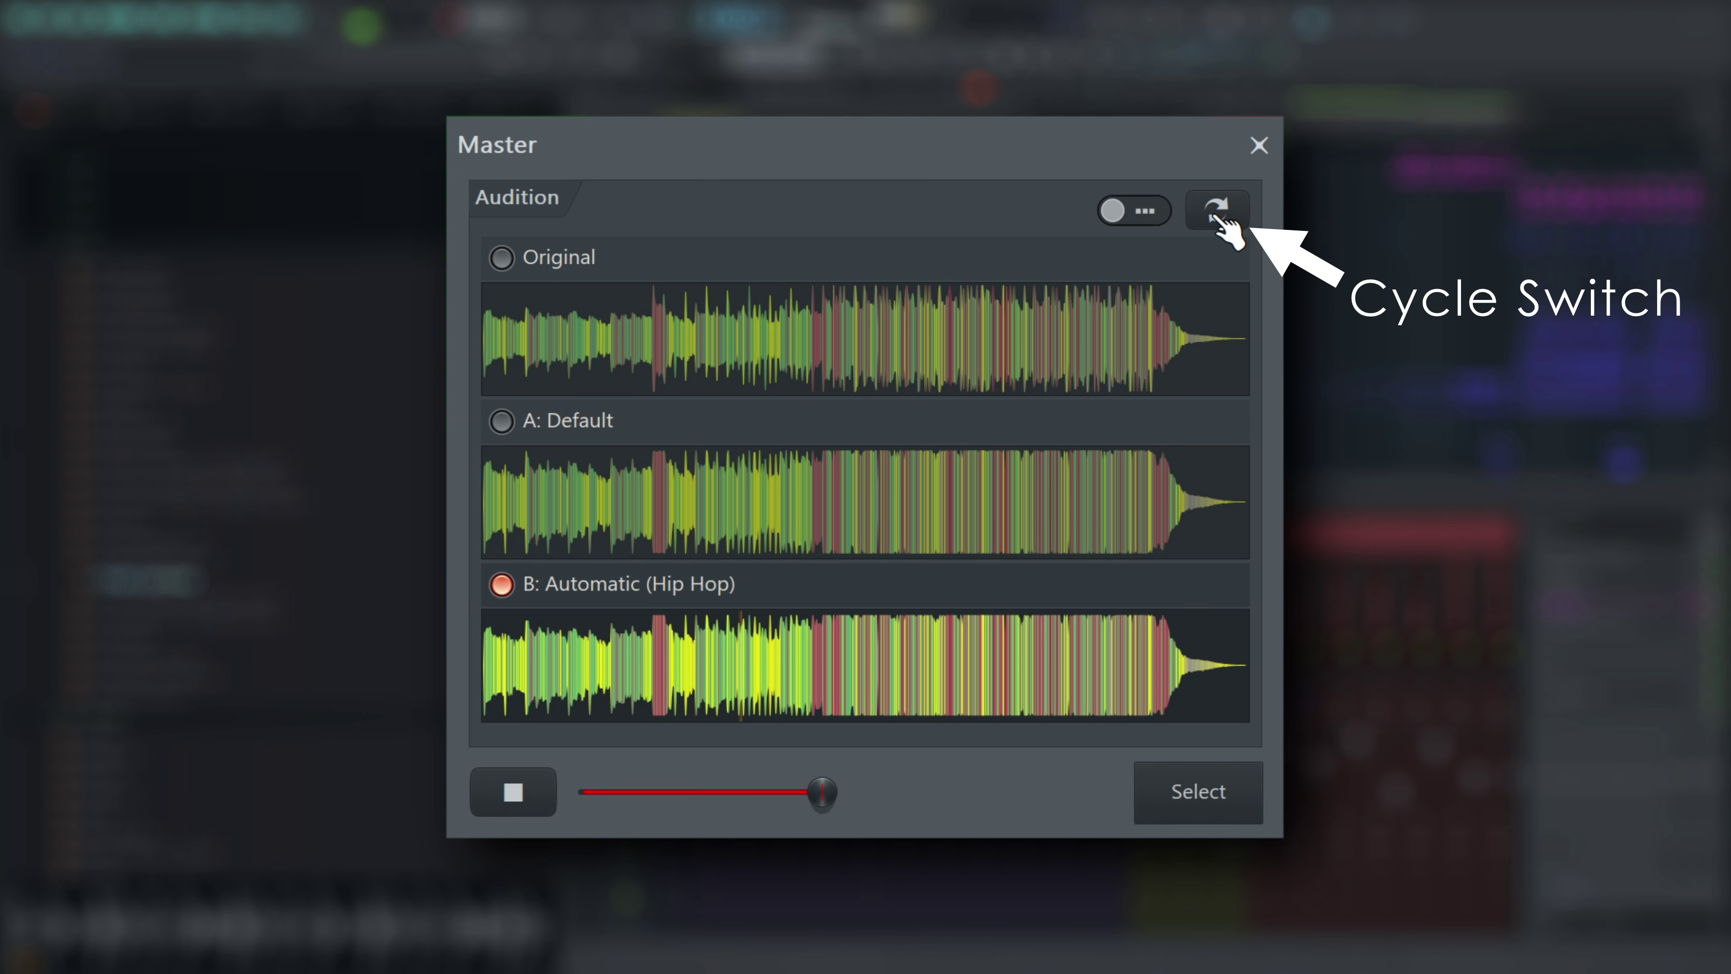
{"action": "left_click", "coordinate": [1218, 211]}
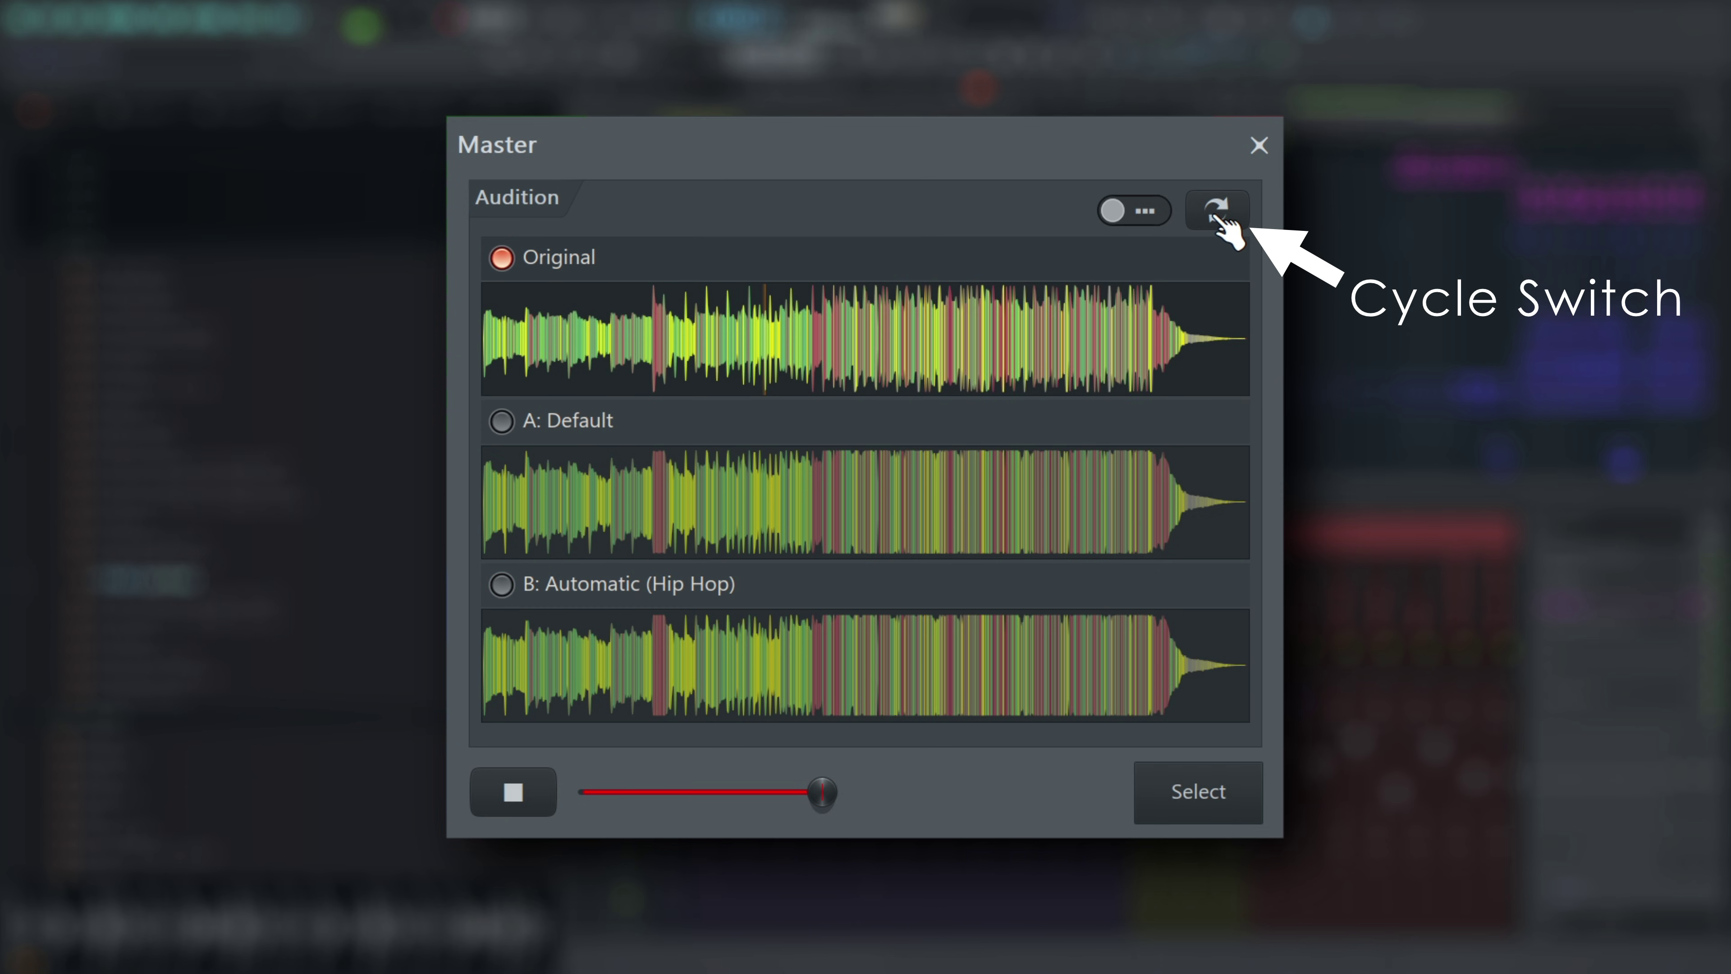
{"action": "left_click", "coordinate": [1217, 212]}
{"action": "left_click", "coordinate": [1217, 212]}
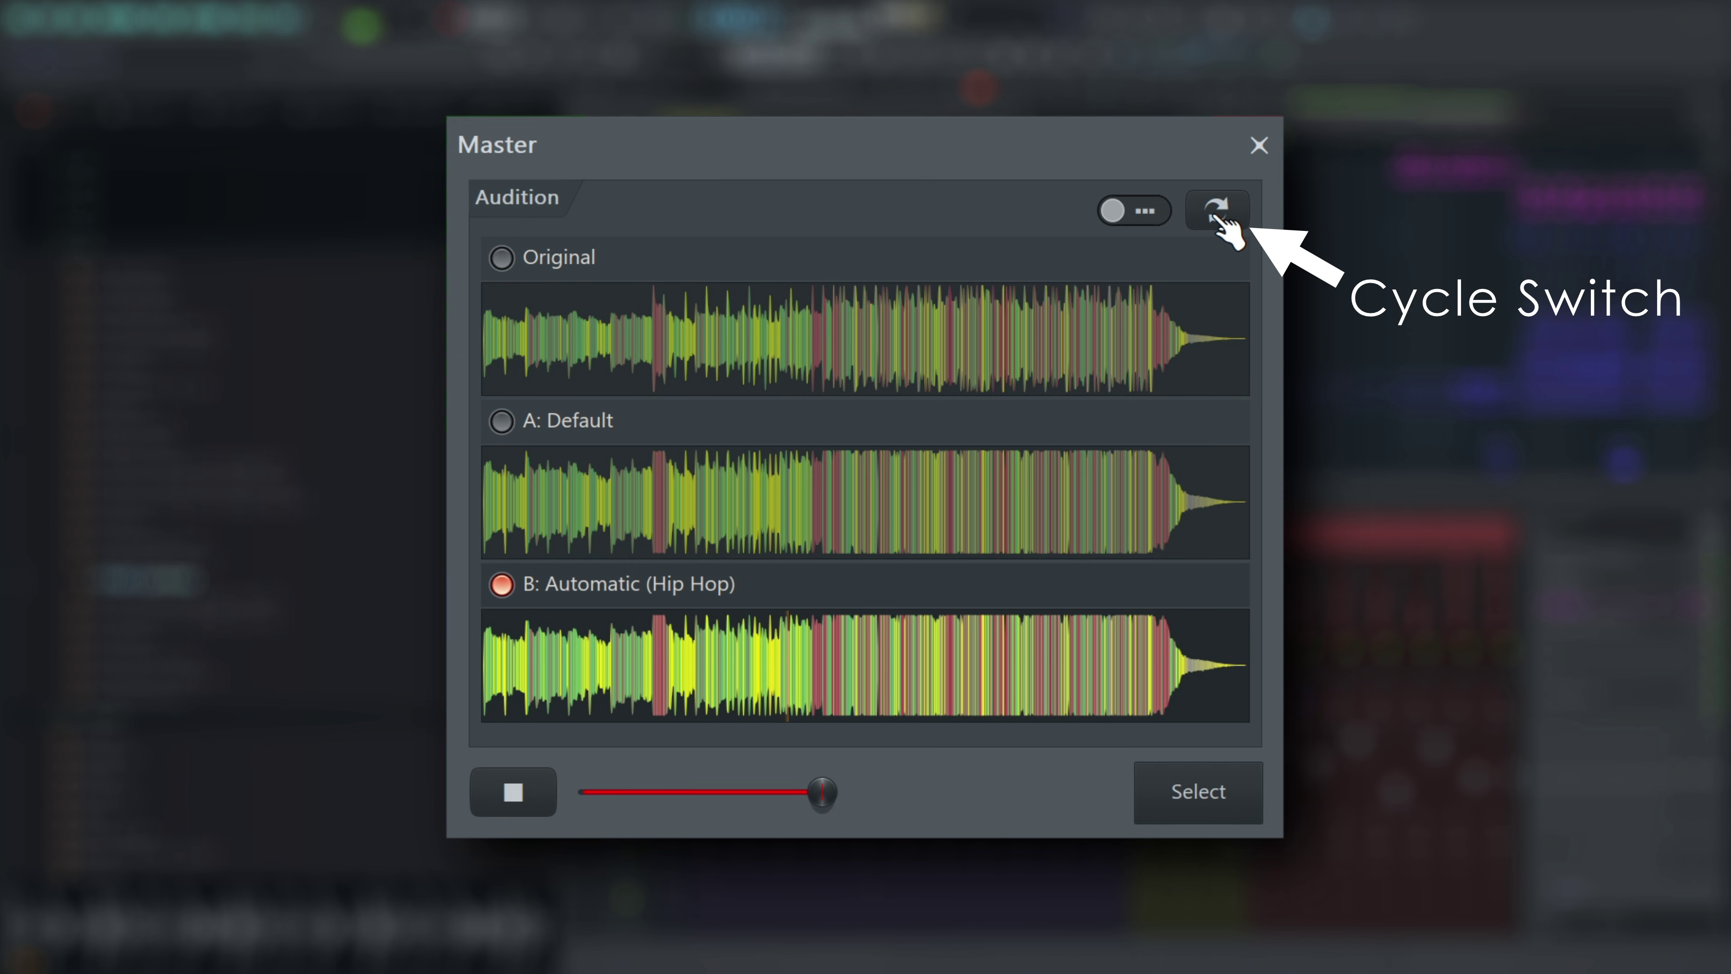
{"action": "left_click", "coordinate": [1217, 212]}
{"action": "left_click", "coordinate": [1217, 211]}
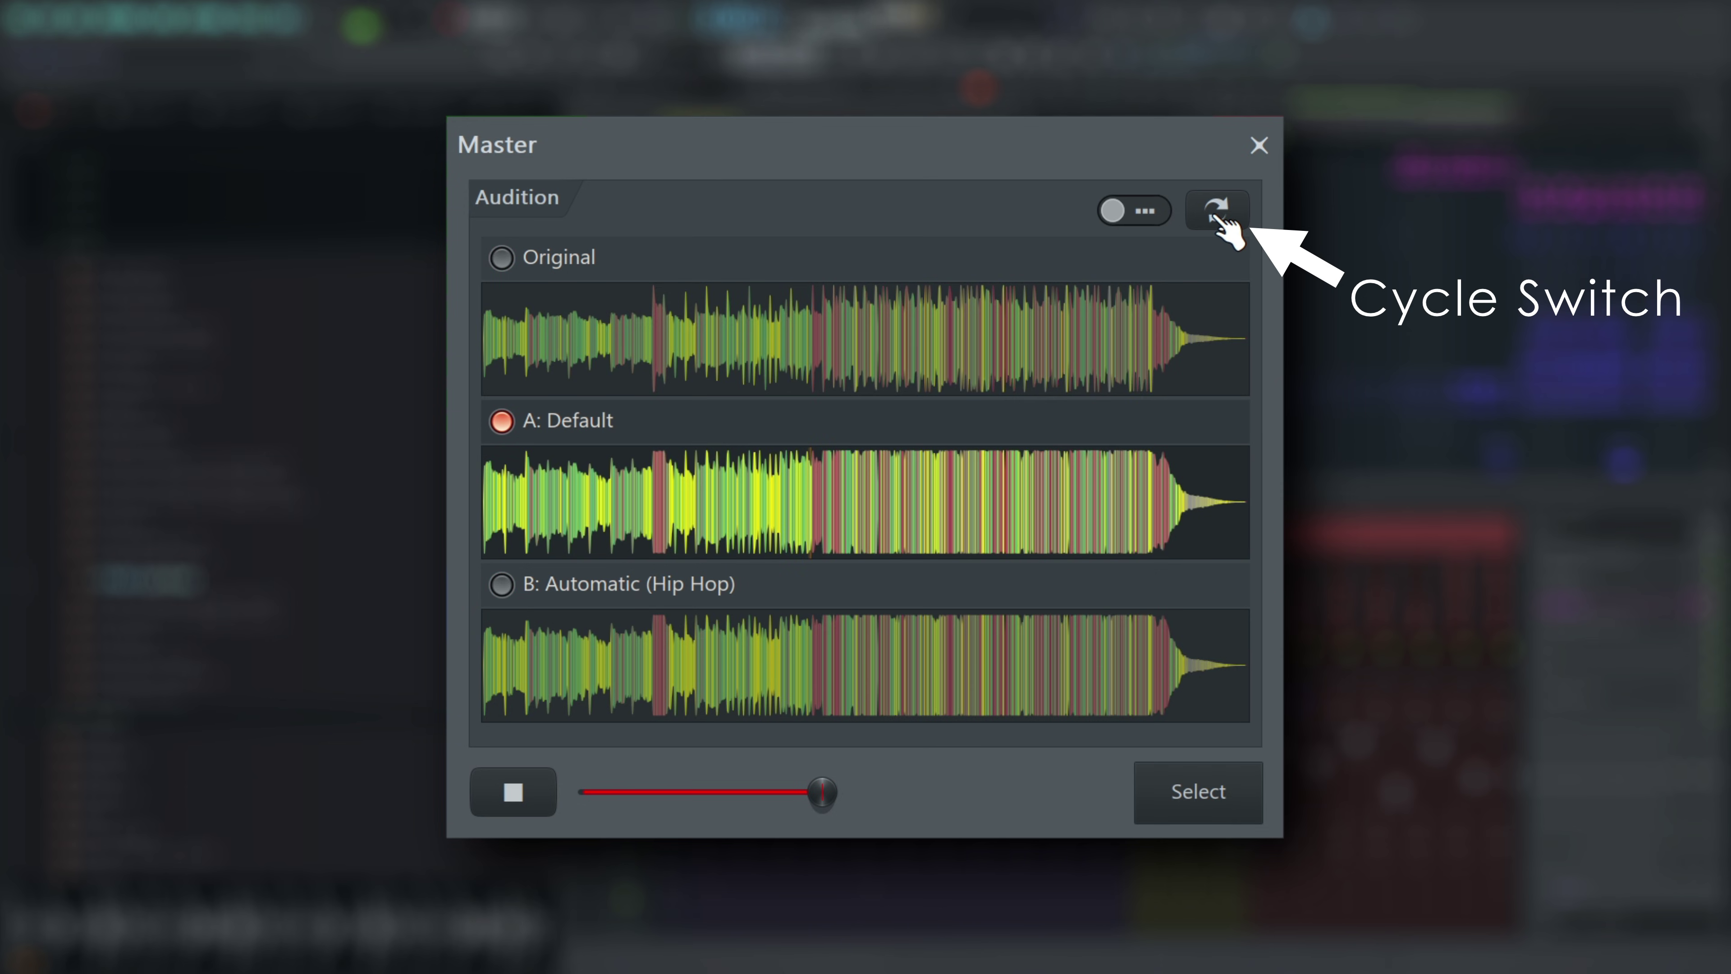
{"action": "left_click", "coordinate": [1217, 212]}
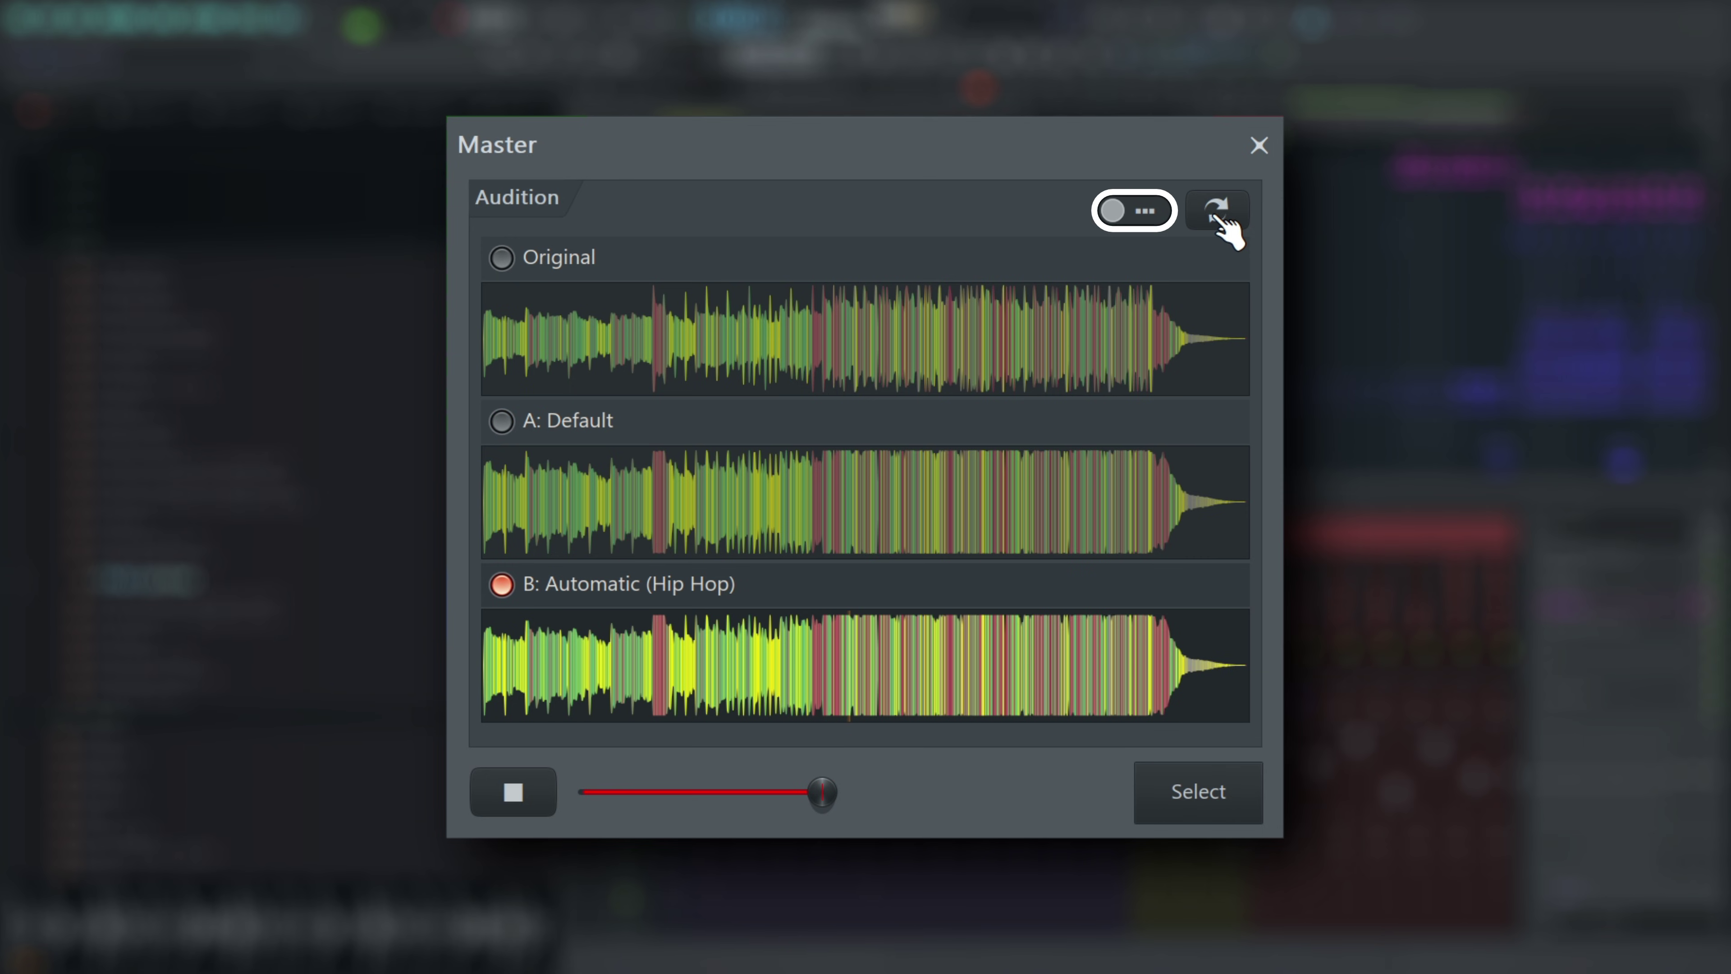
{"action": "left_click", "coordinate": [1158, 212]}
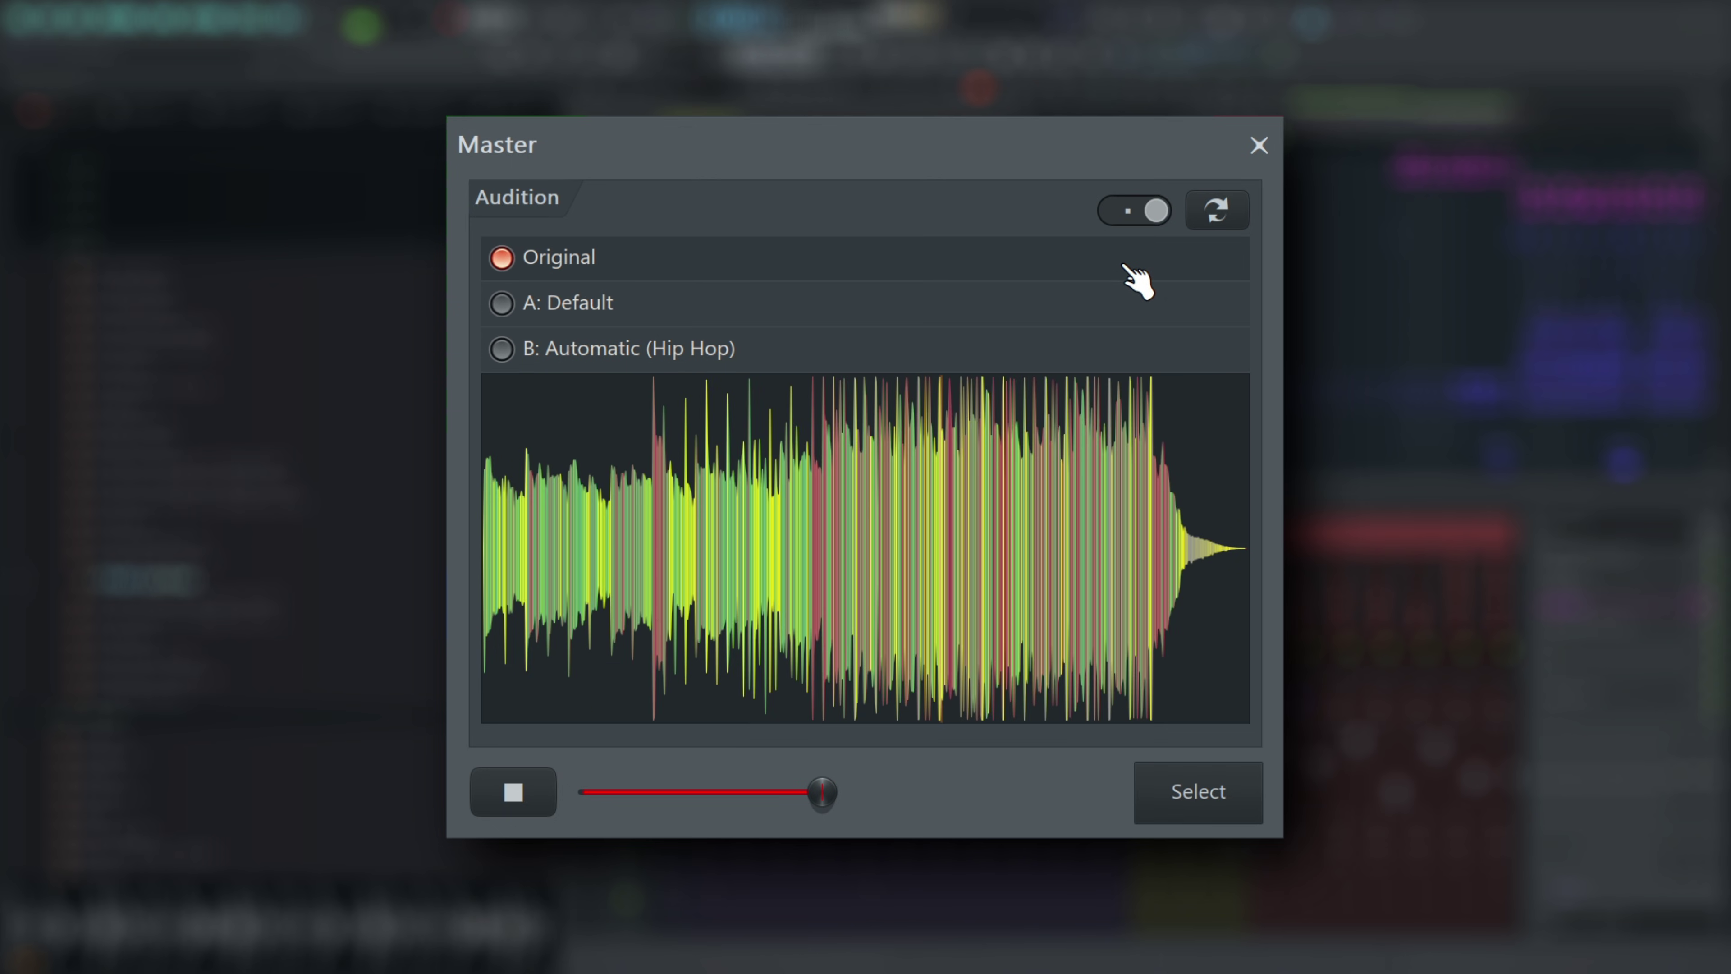
{"action": "left_click", "coordinate": [1153, 221]}
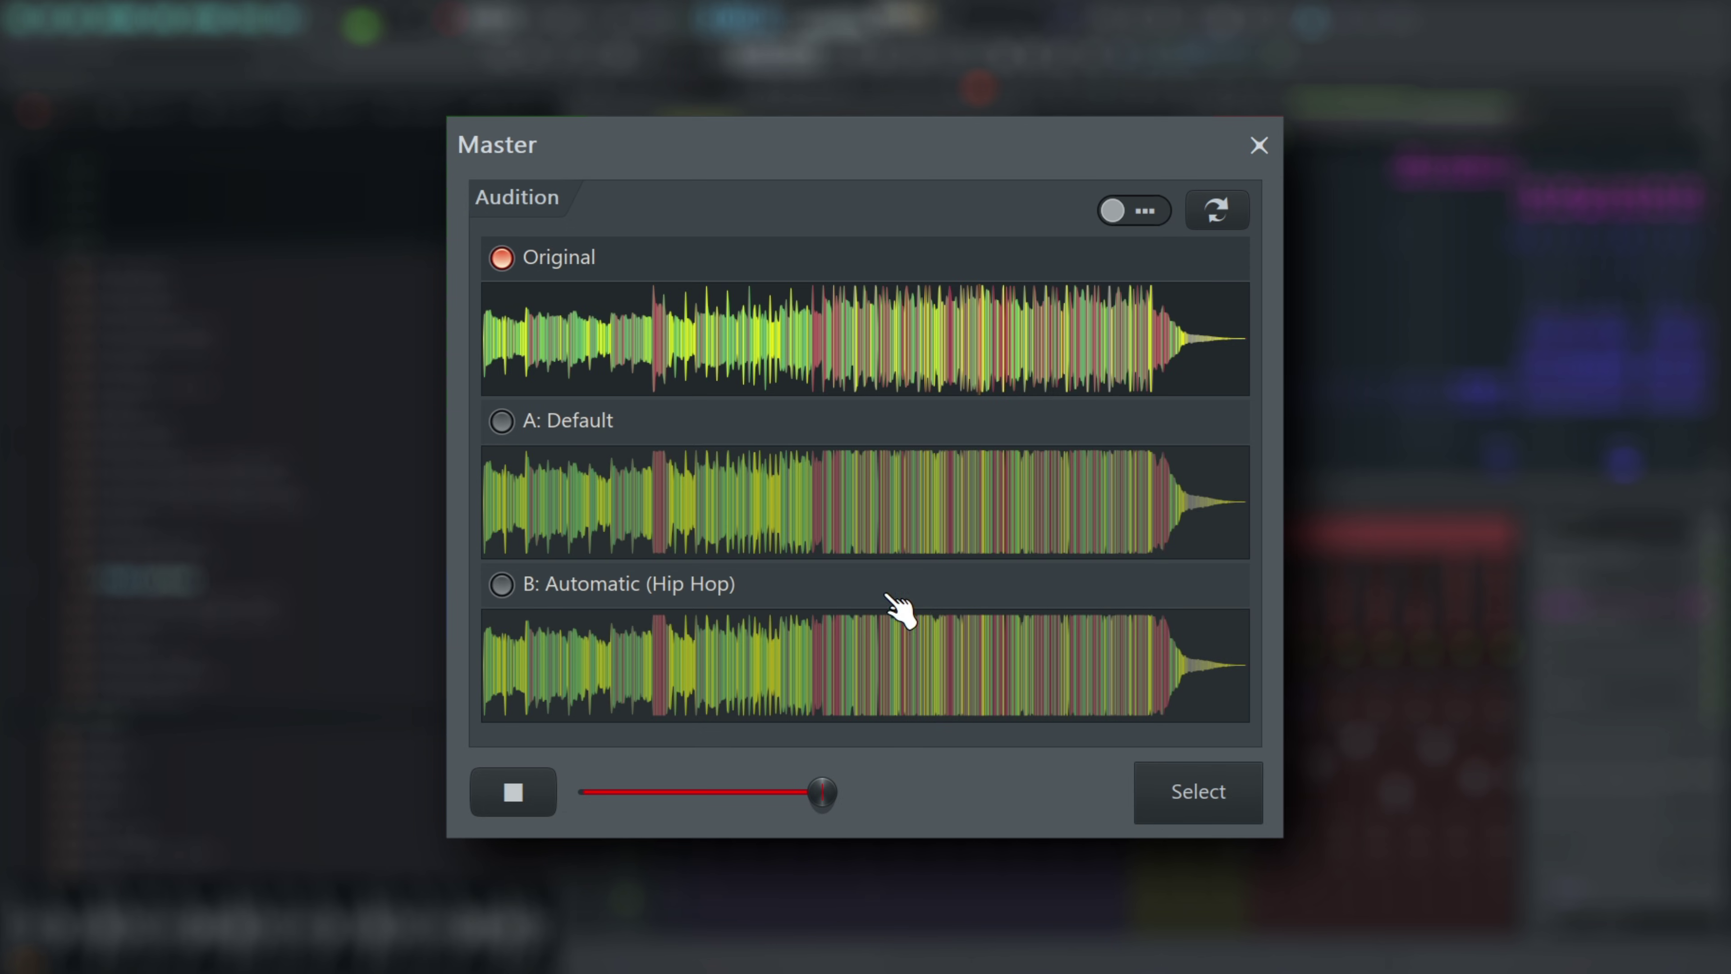
Step: Compare B: Automatic, A: Default and the Original from the middle of the song
{"action": "left_click", "coordinate": [820, 662]}
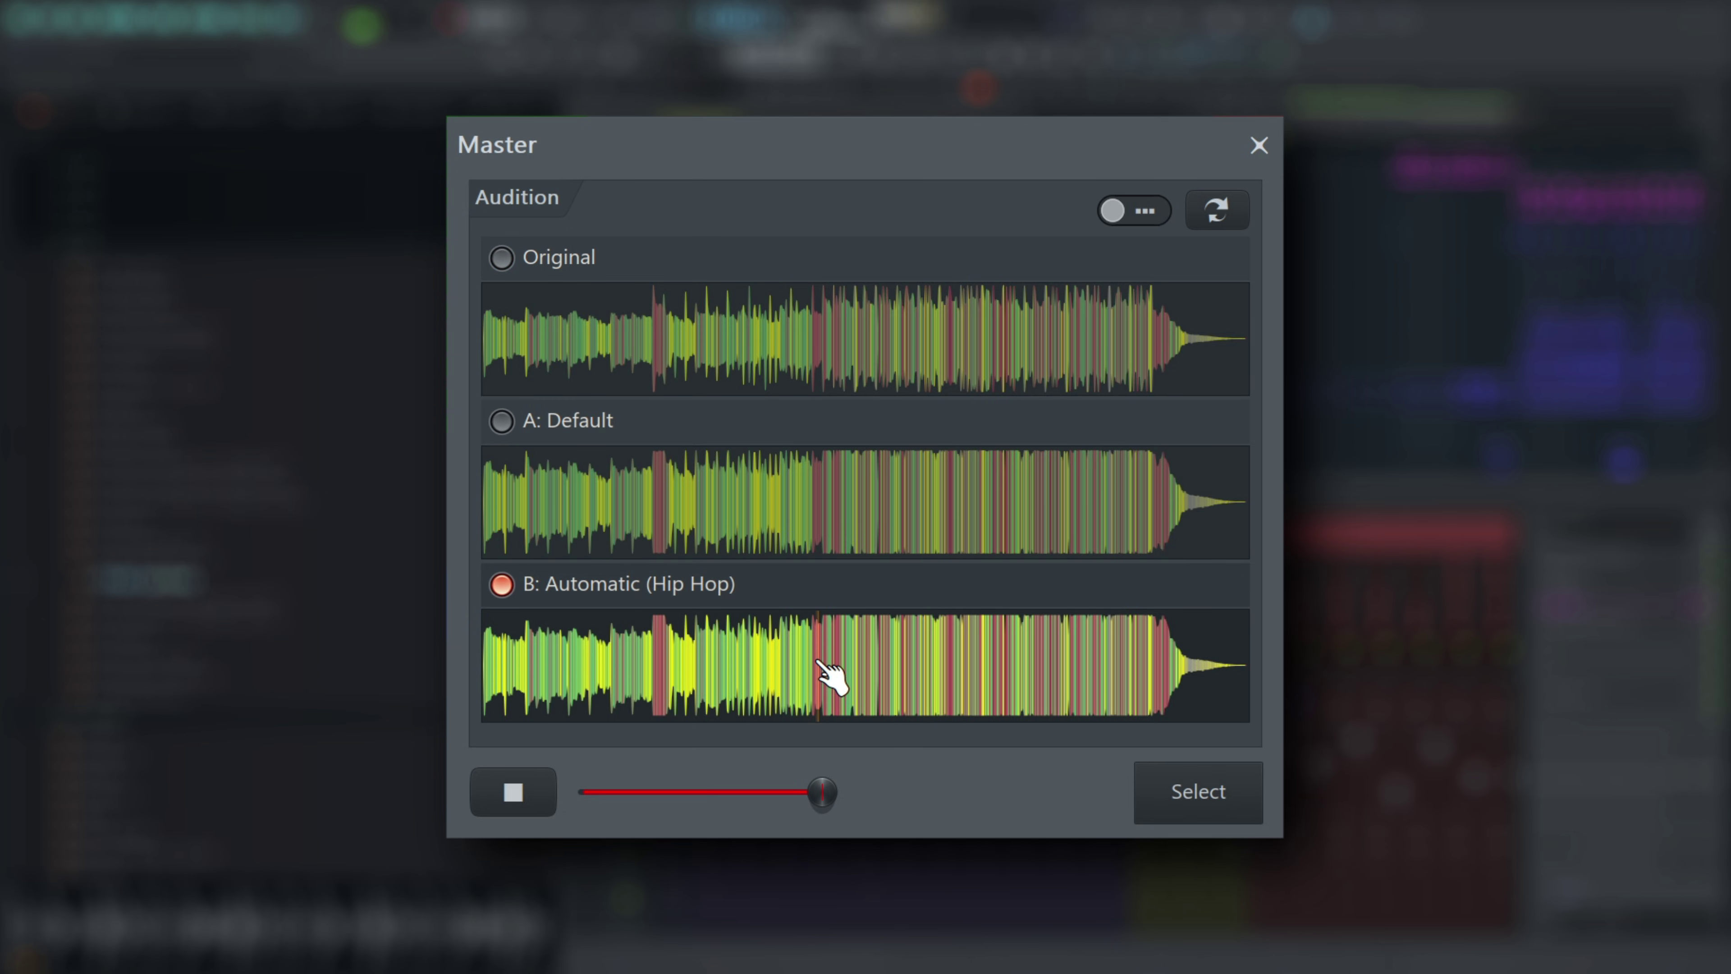
{"action": "left_click", "coordinate": [813, 503]}
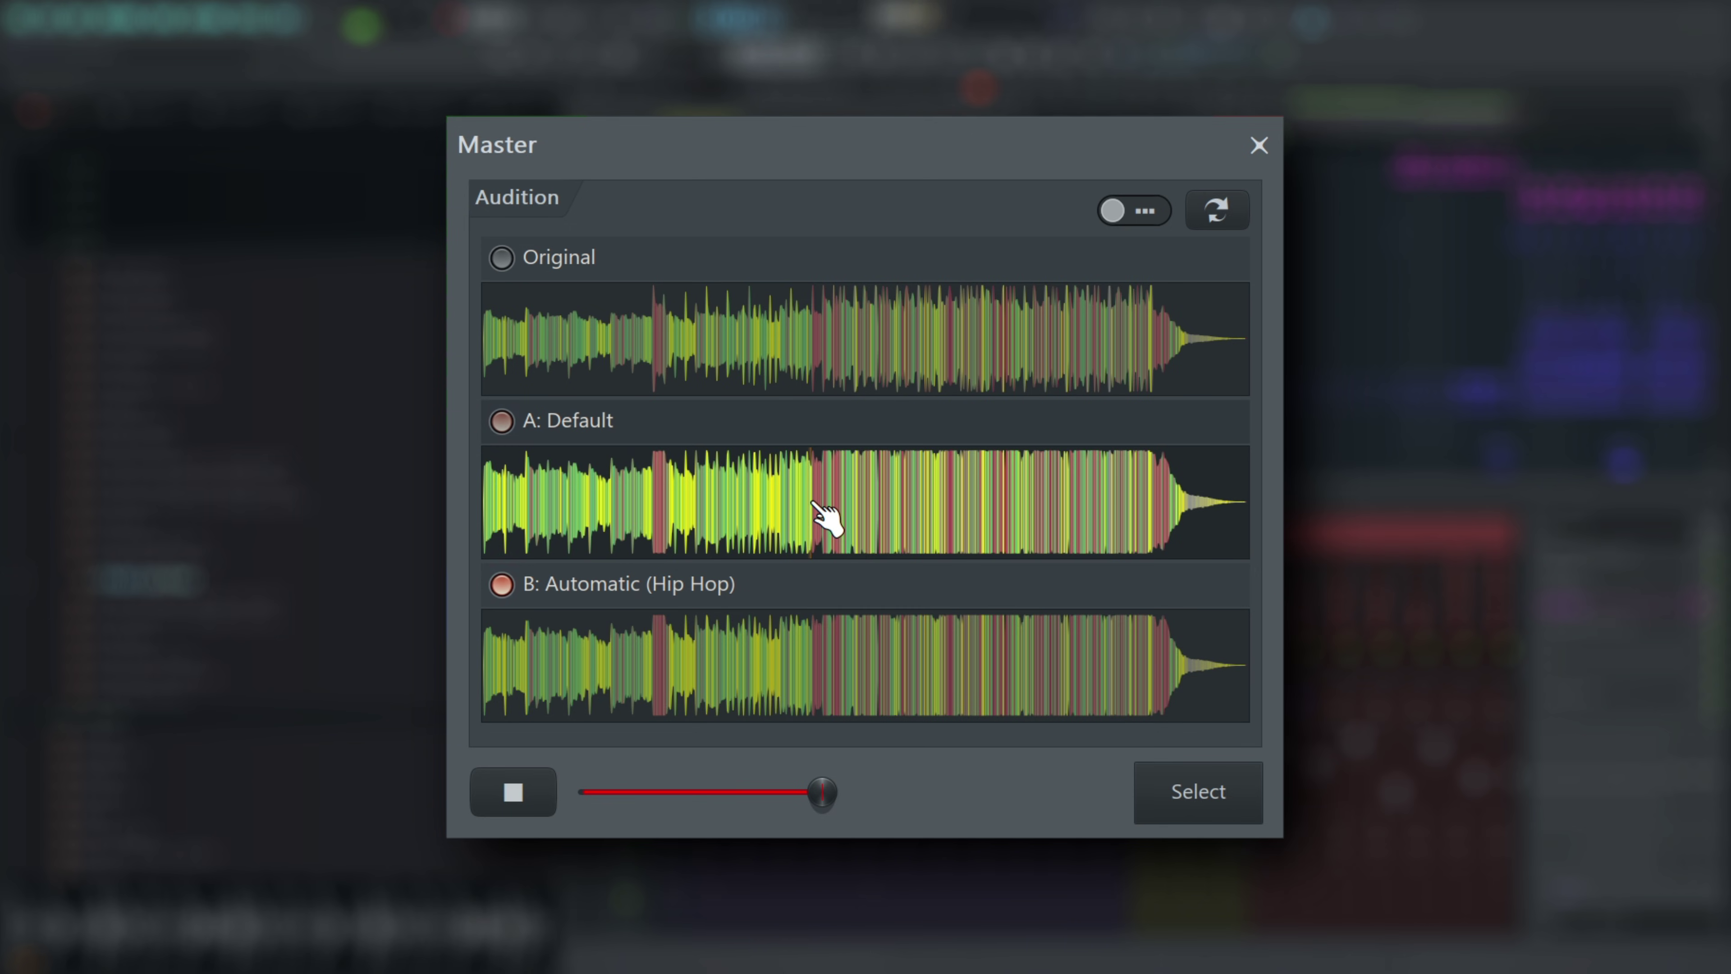
{"action": "left_click", "coordinate": [811, 334]}
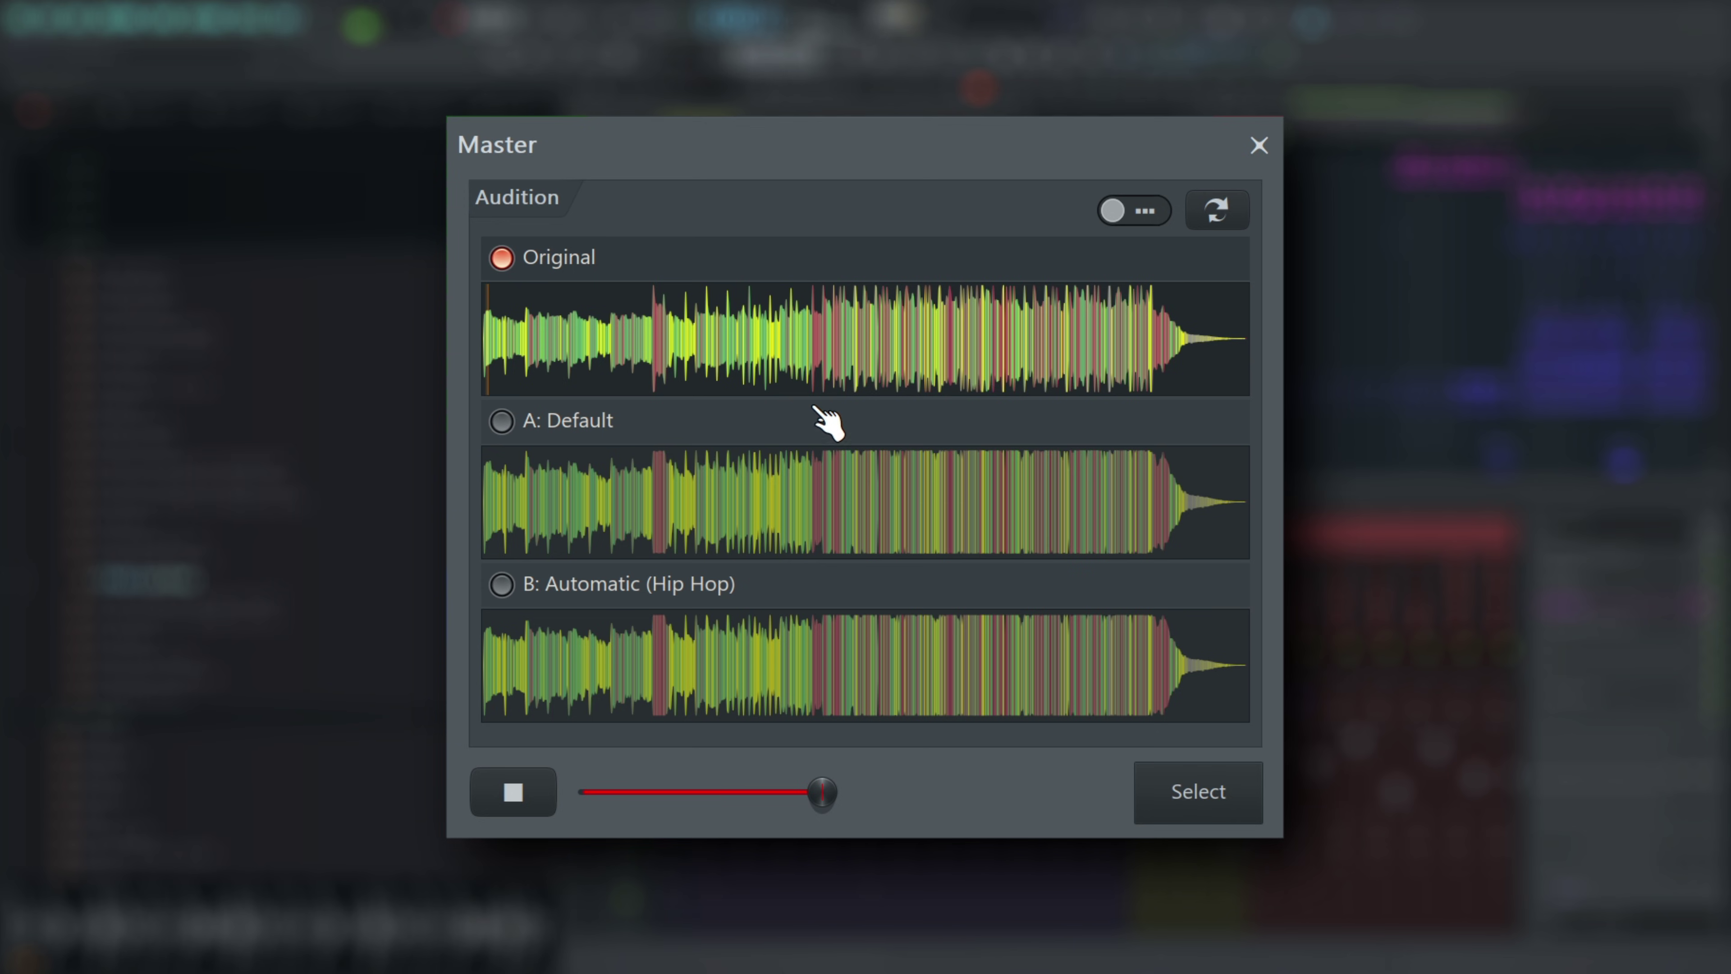
{"action": "left_click", "coordinate": [827, 520]}
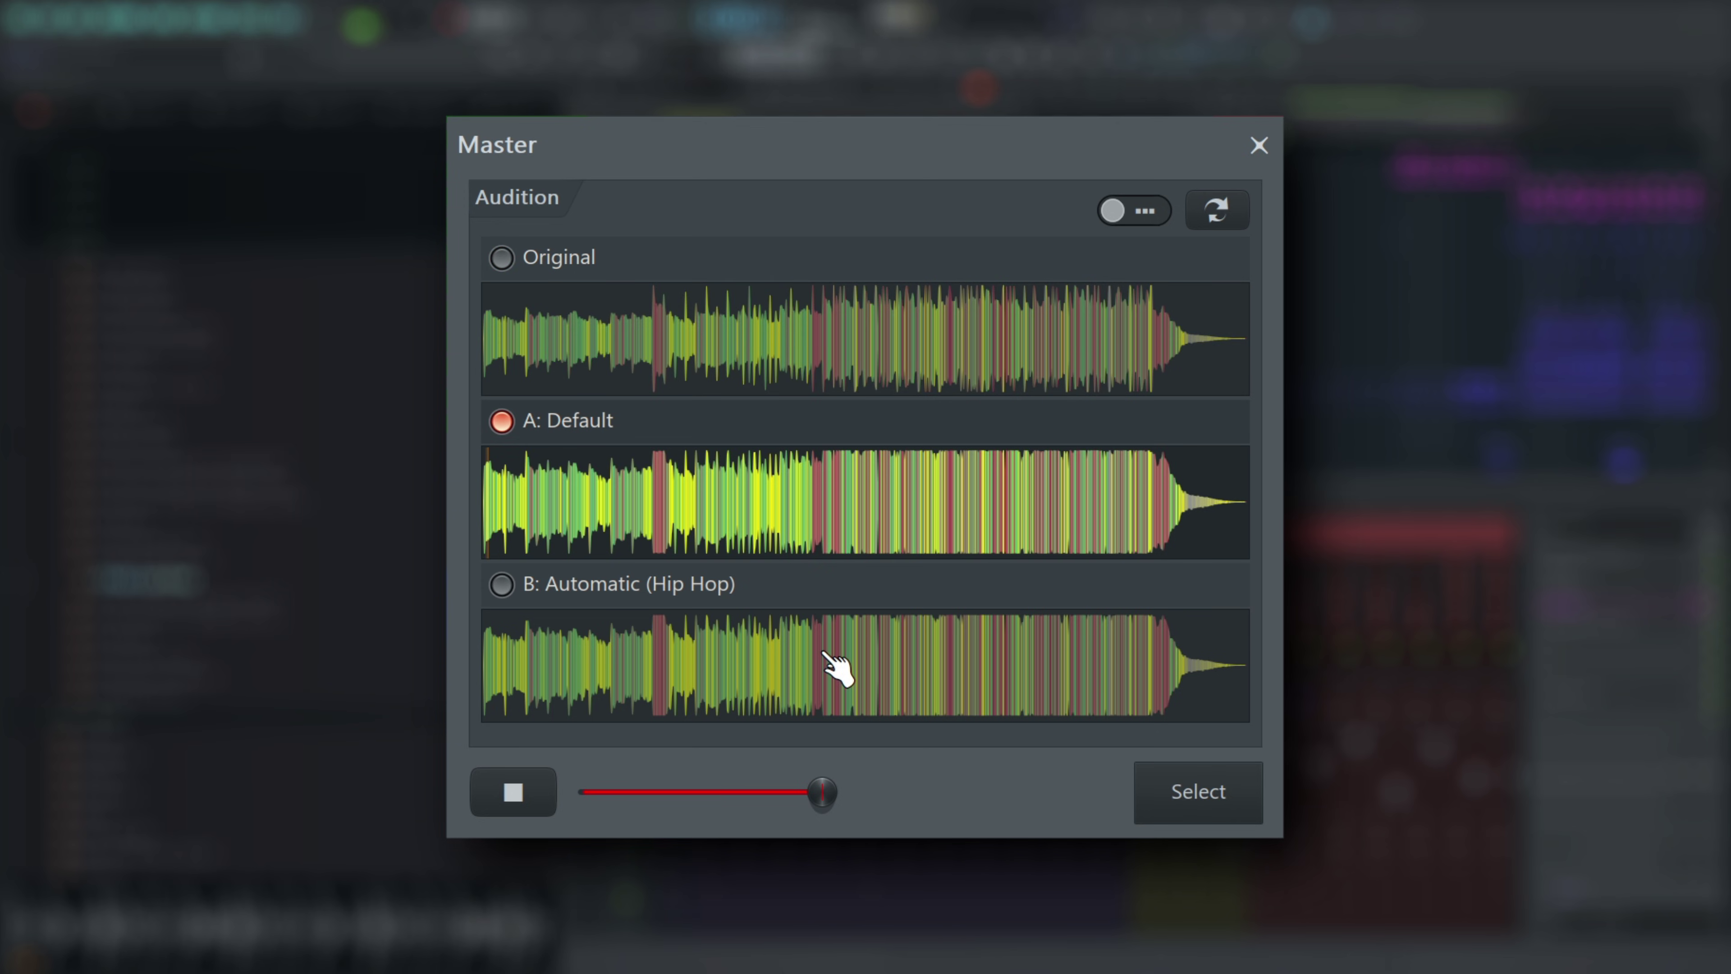
{"action": "left_click", "coordinate": [839, 690]}
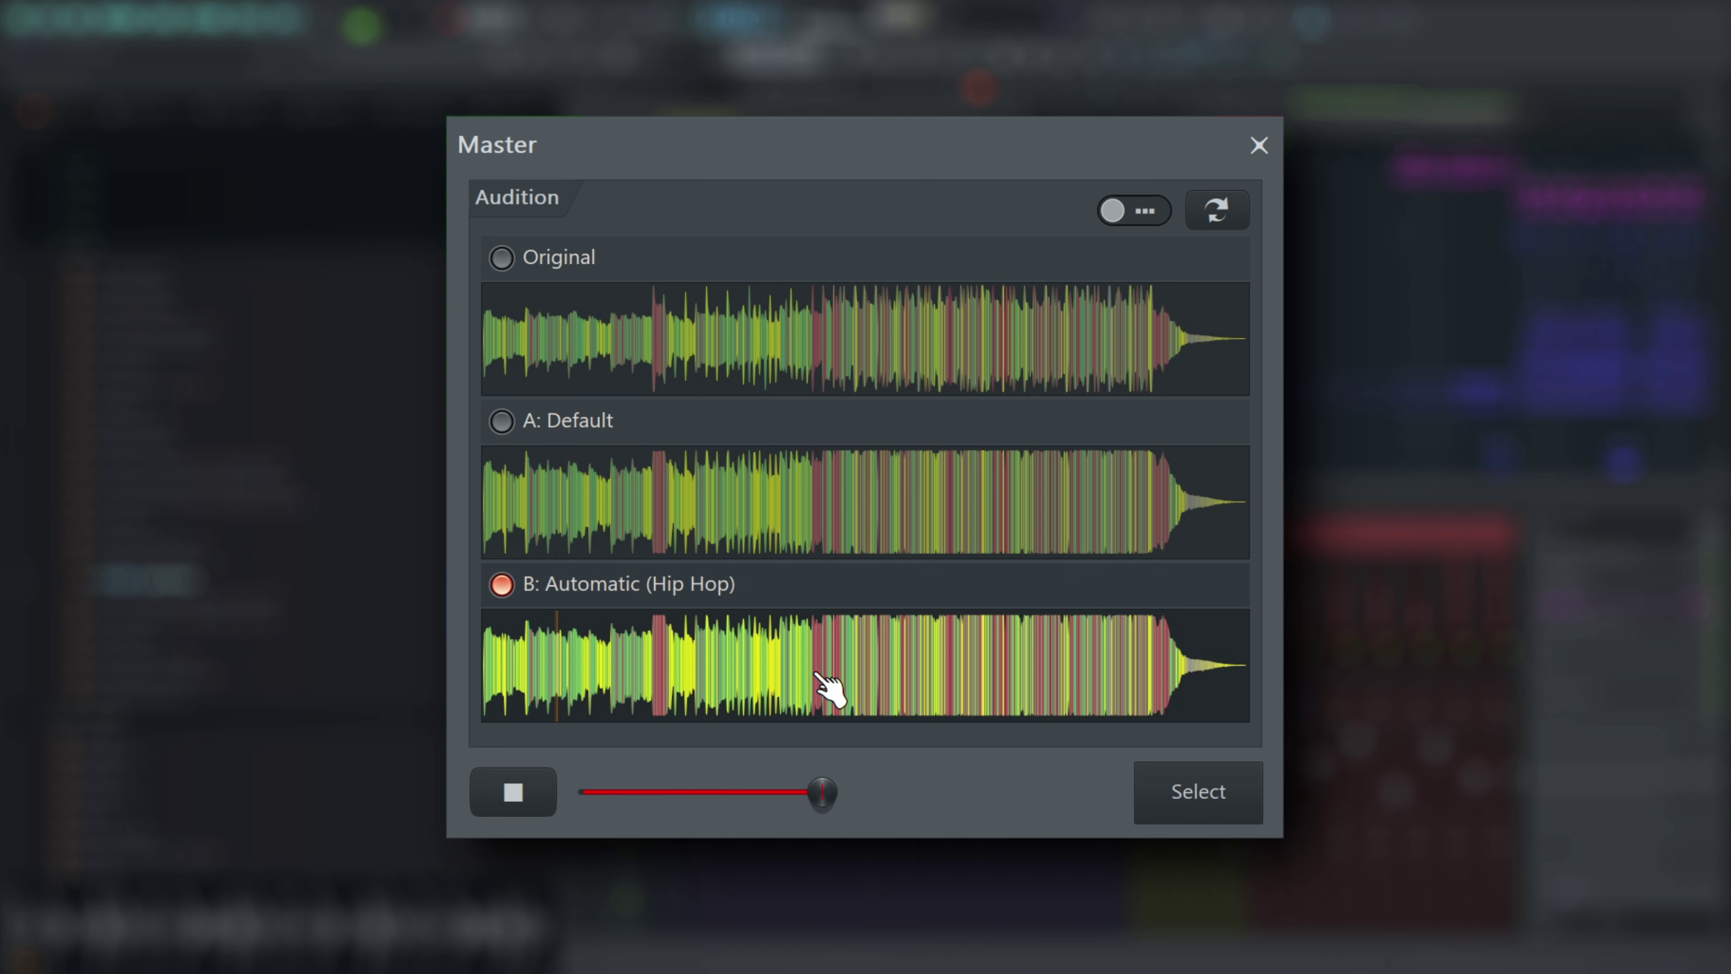
Step: Keep A: Default as the final mastered WAV and show the saved file in its folder
{"action": "left_click", "coordinate": [835, 519]}
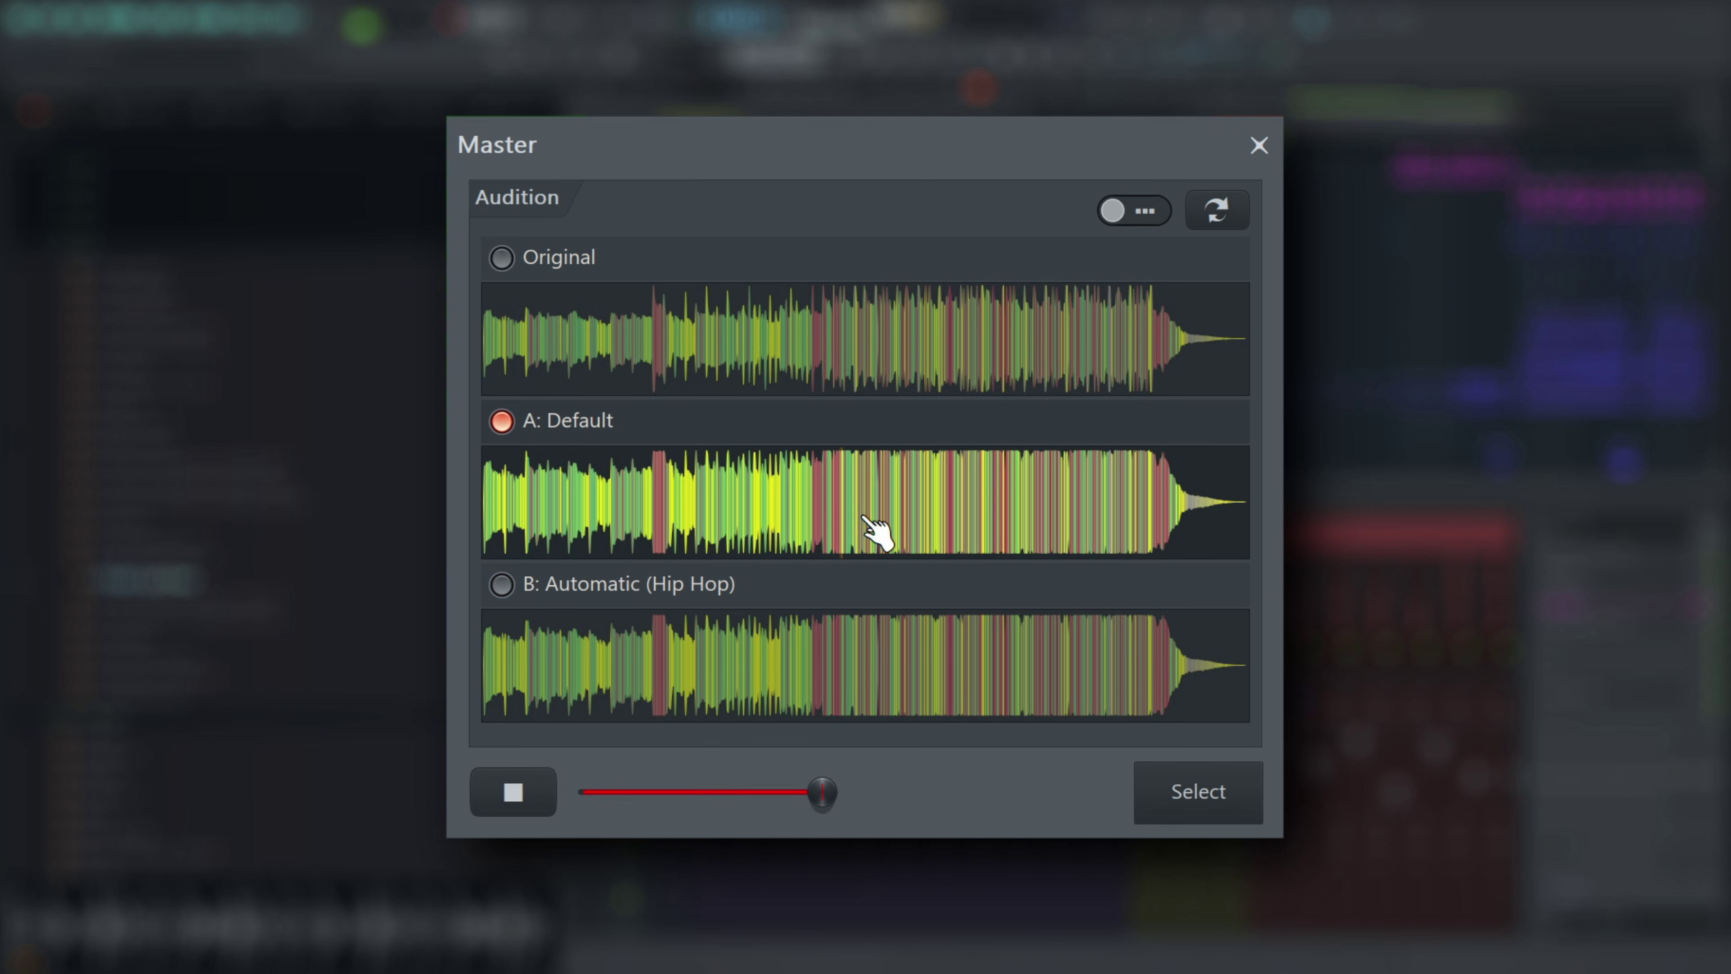
{"action": "left_click", "coordinate": [1219, 804]}
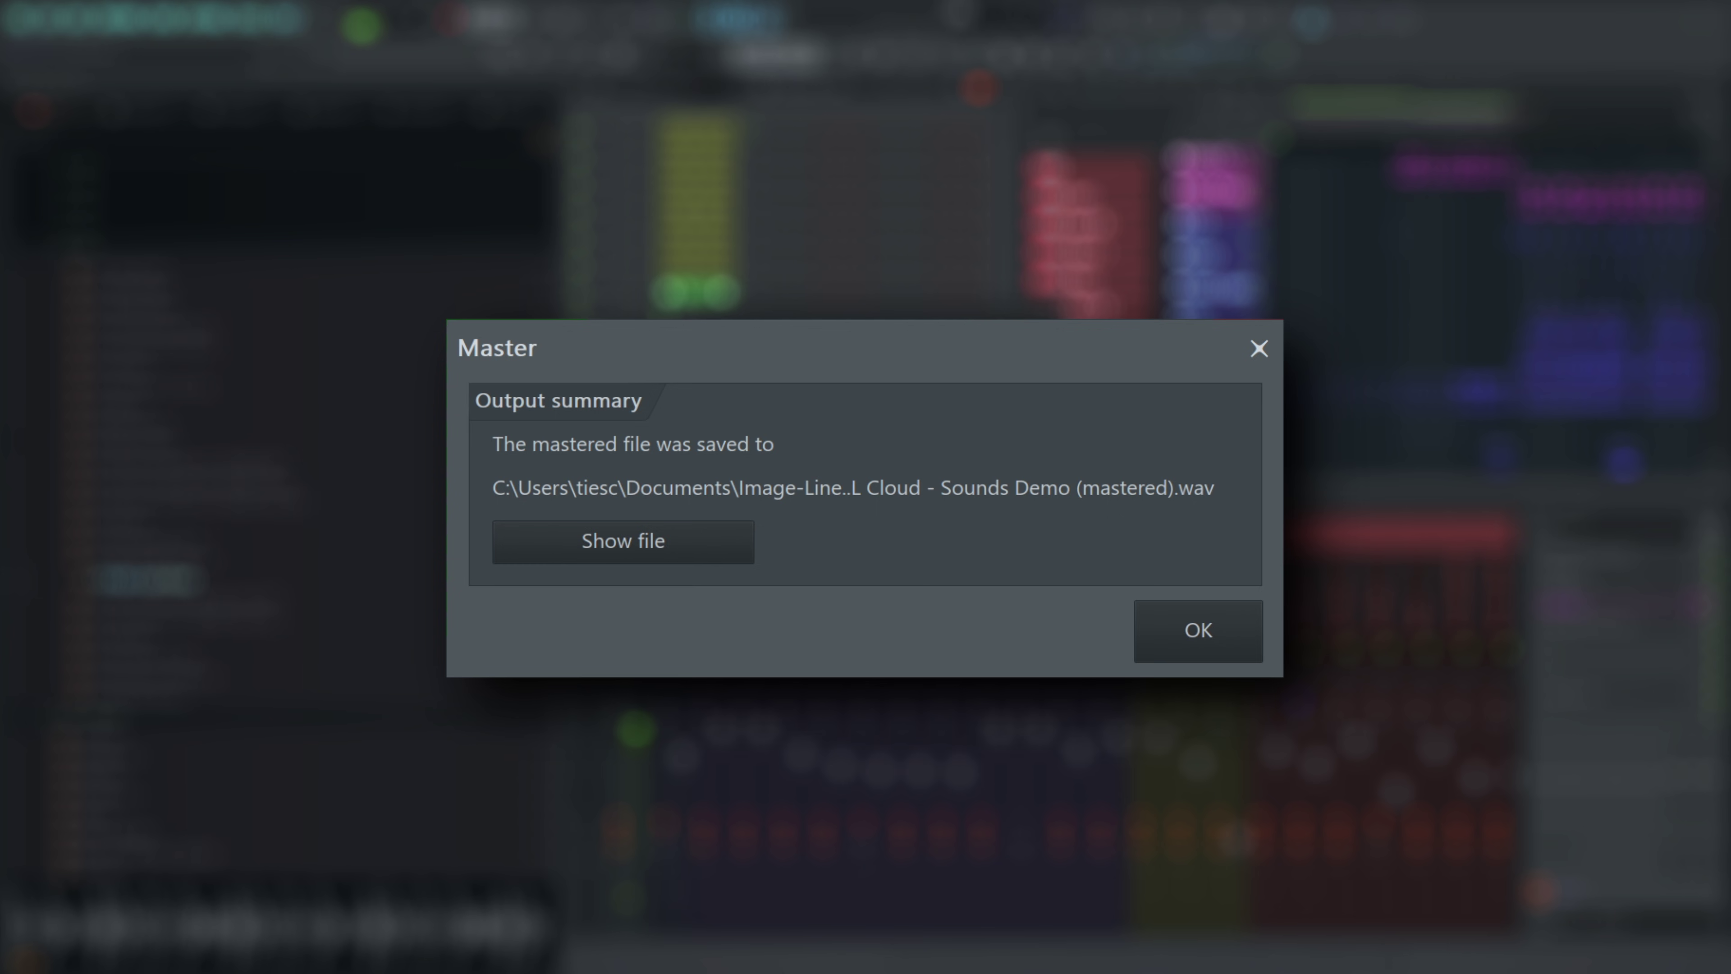
{"action": "left_click", "coordinate": [661, 551]}
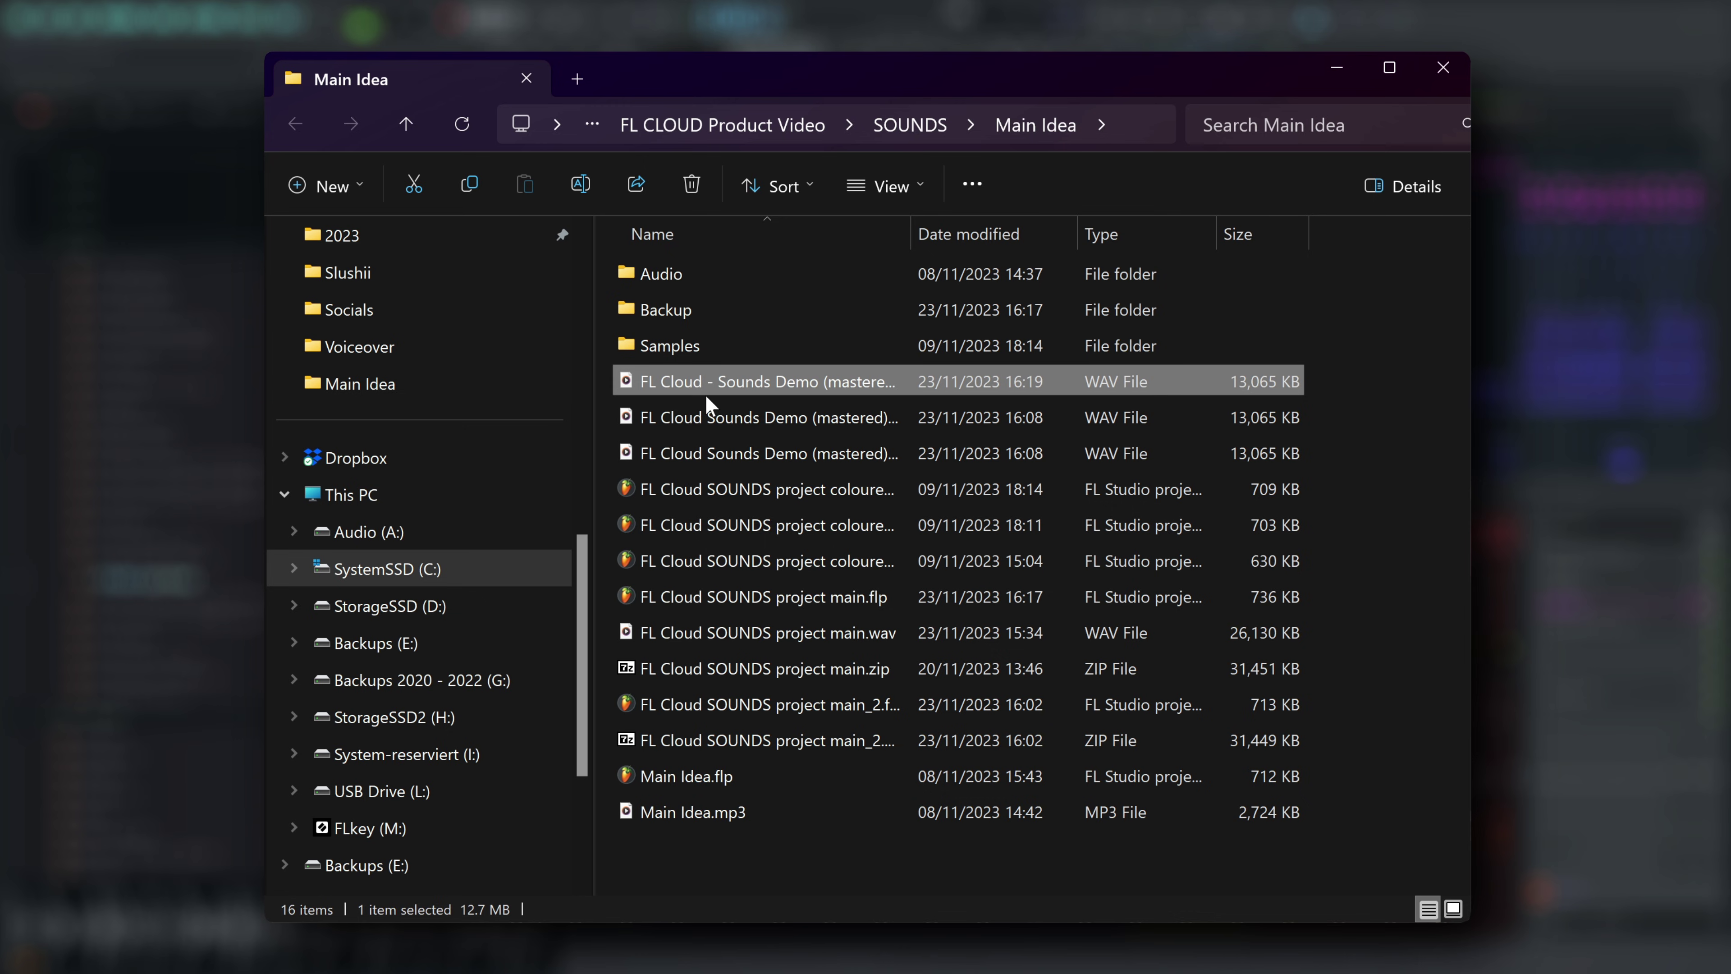